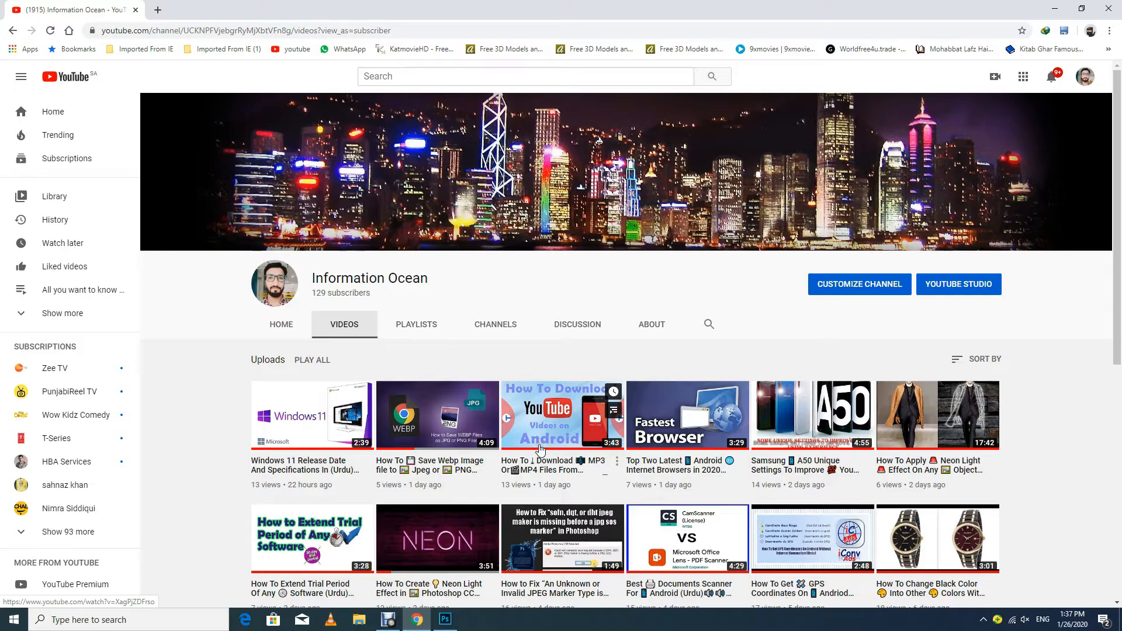
# - Switch to Photoshop, open girl_holding_torch.jpg from the recent files and unlock its background layer
pyautogui.click(445, 619)
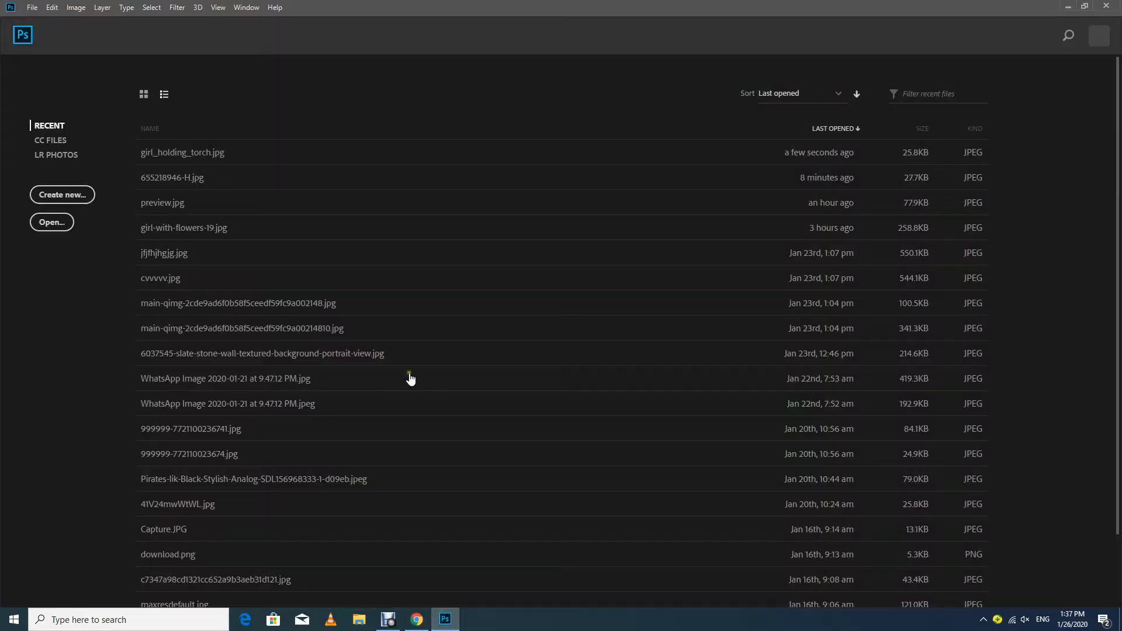
pyautogui.click(215, 154)
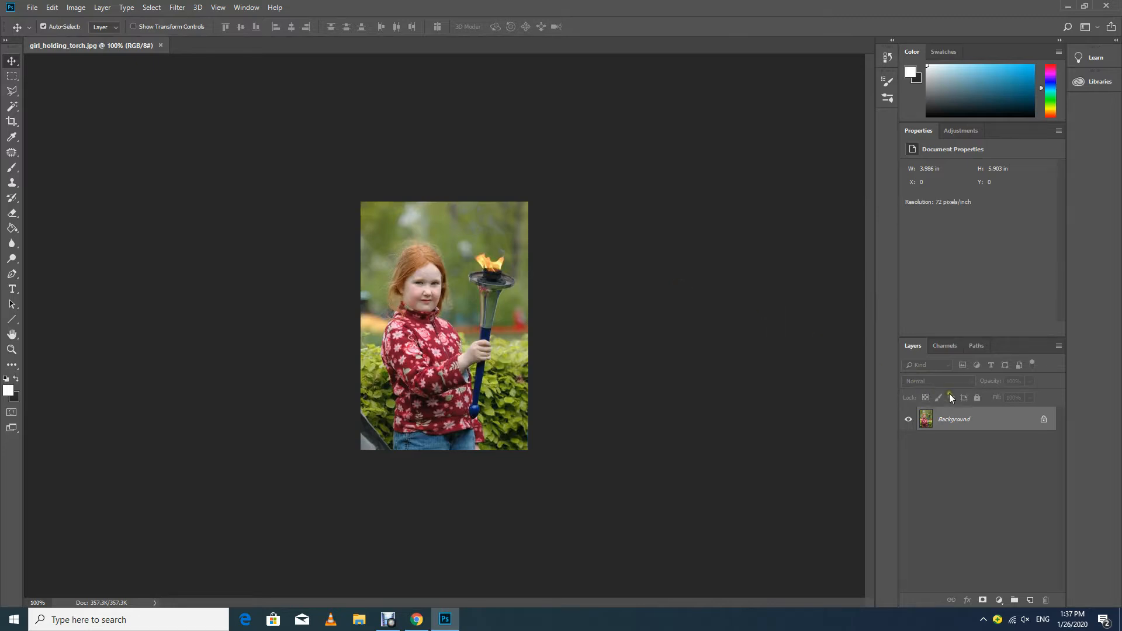
pyautogui.click(1046, 424)
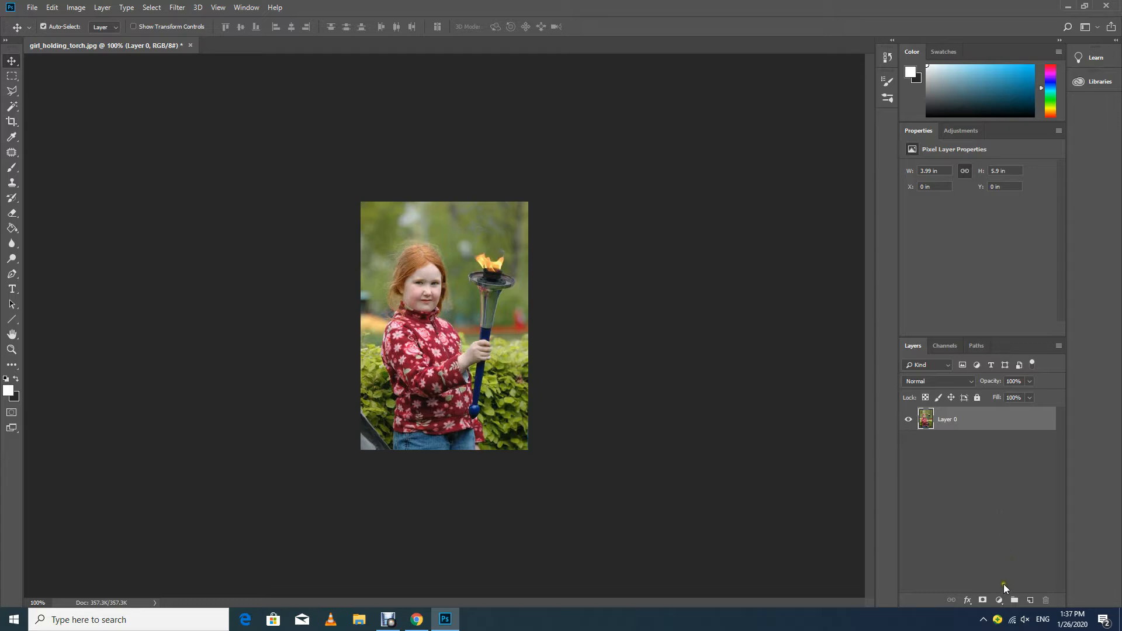
pyautogui.hotkey('ctrl', 'j')
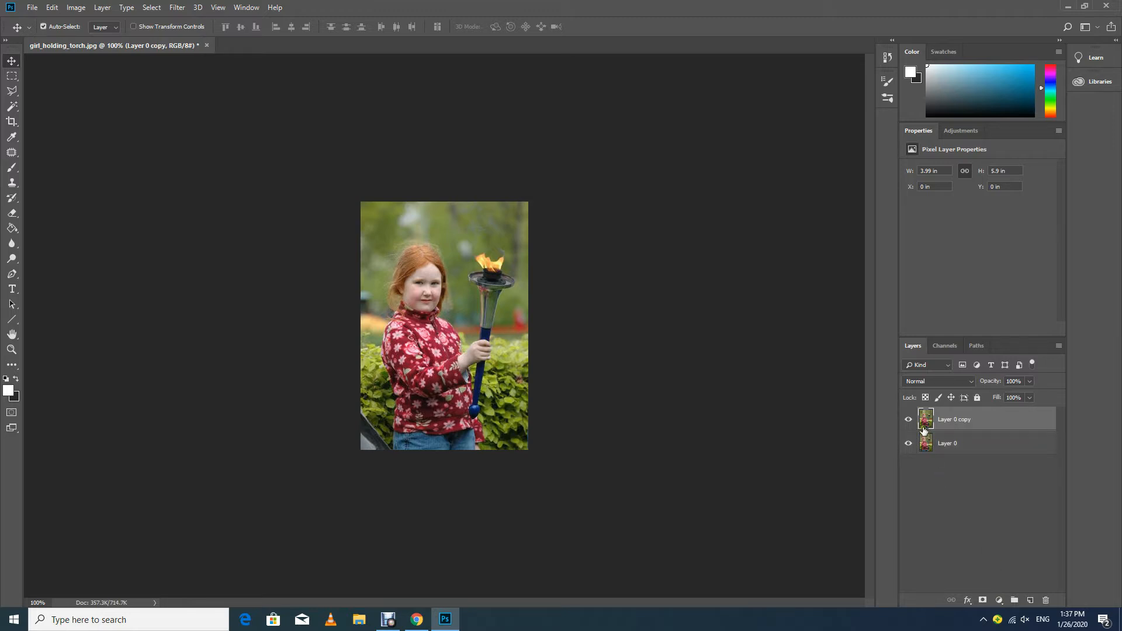
pyautogui.click(1046, 600)
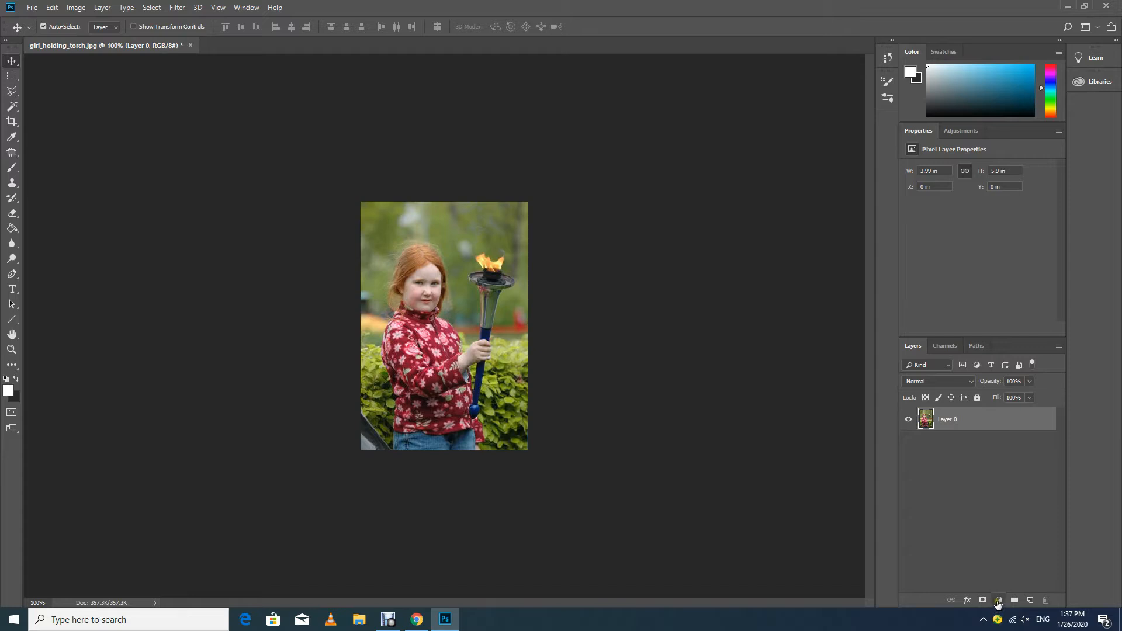
# - Add a Curves adjustment layer and darken the image by lowering the RGB white point and shifting the black point inward
pyautogui.click(999, 601)
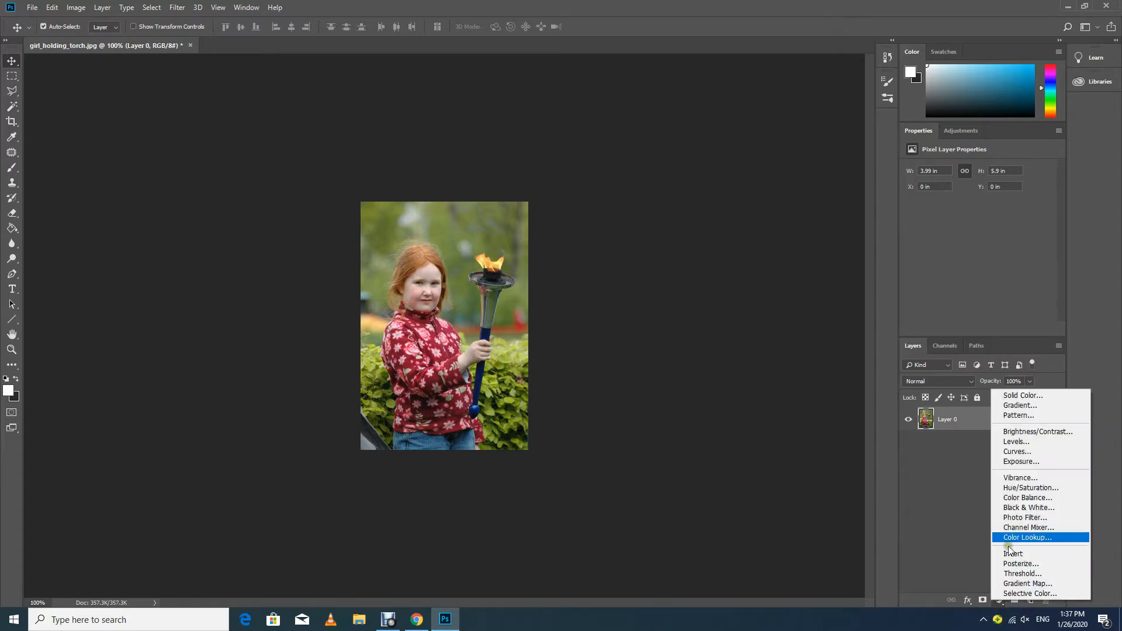
pyautogui.click(1021, 453)
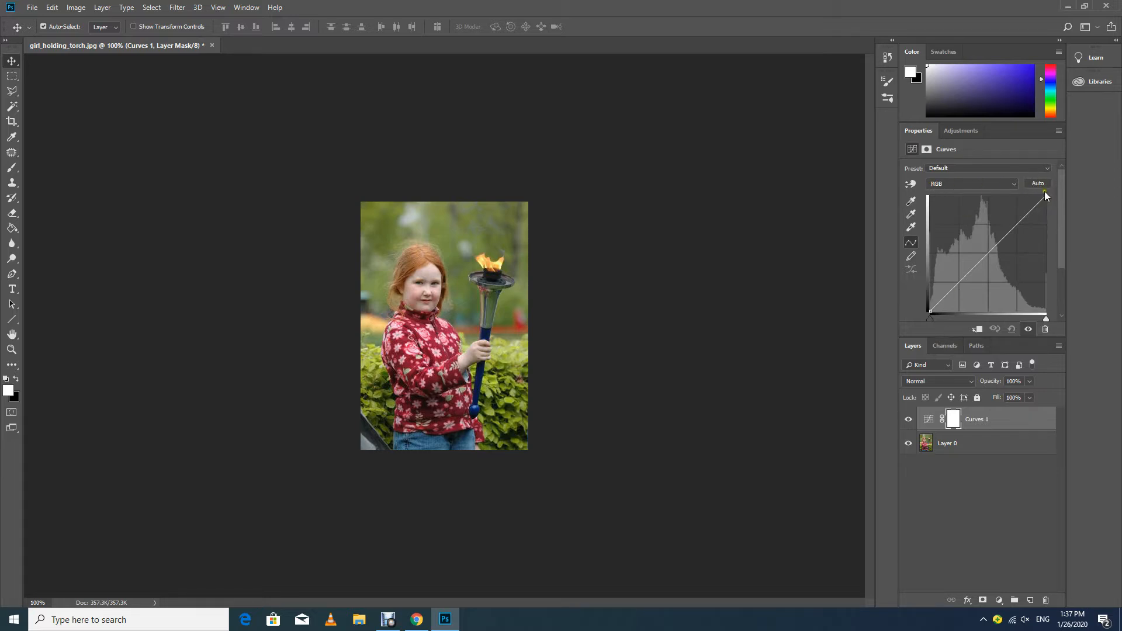
pyautogui.moveTo(1046, 196); pyautogui.dragTo(1079, 272)
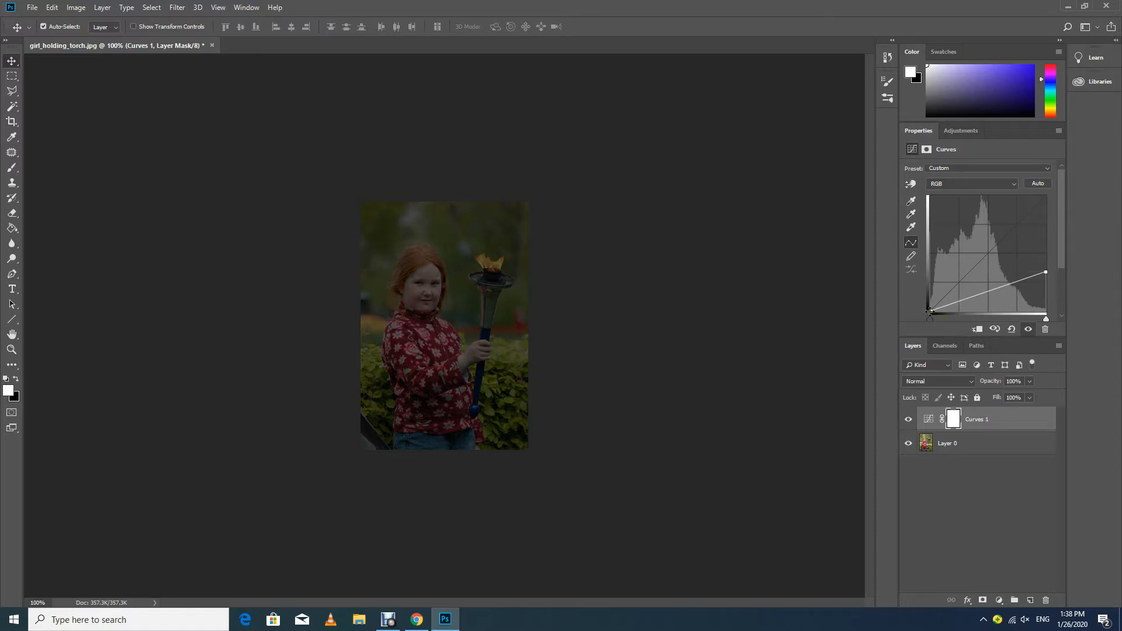
pyautogui.moveTo(929, 311); pyautogui.dragTo(956, 322)
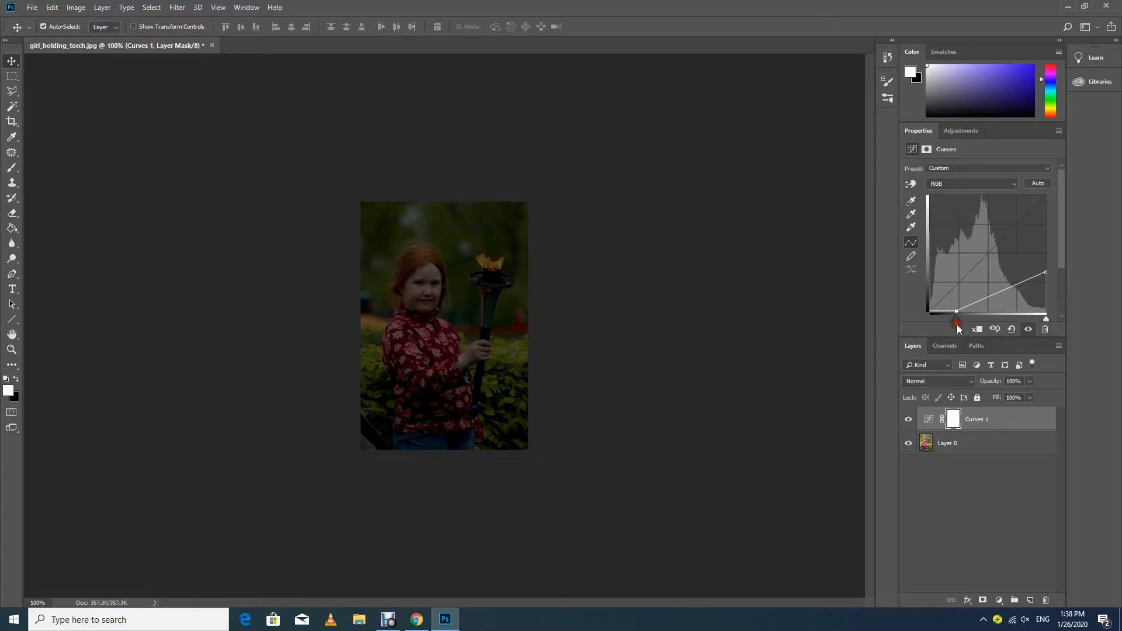
# - Reduce red in the Curves layer by lowering the Red channel's white point and shifting its black point inward
pyautogui.click(966, 184)
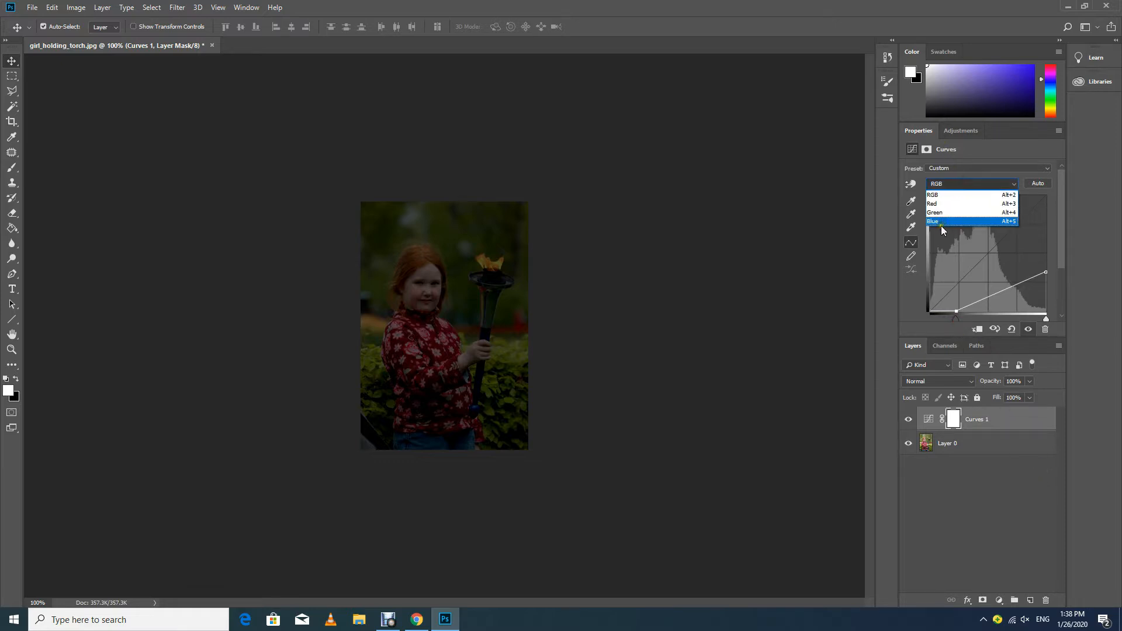
pyautogui.click(942, 204)
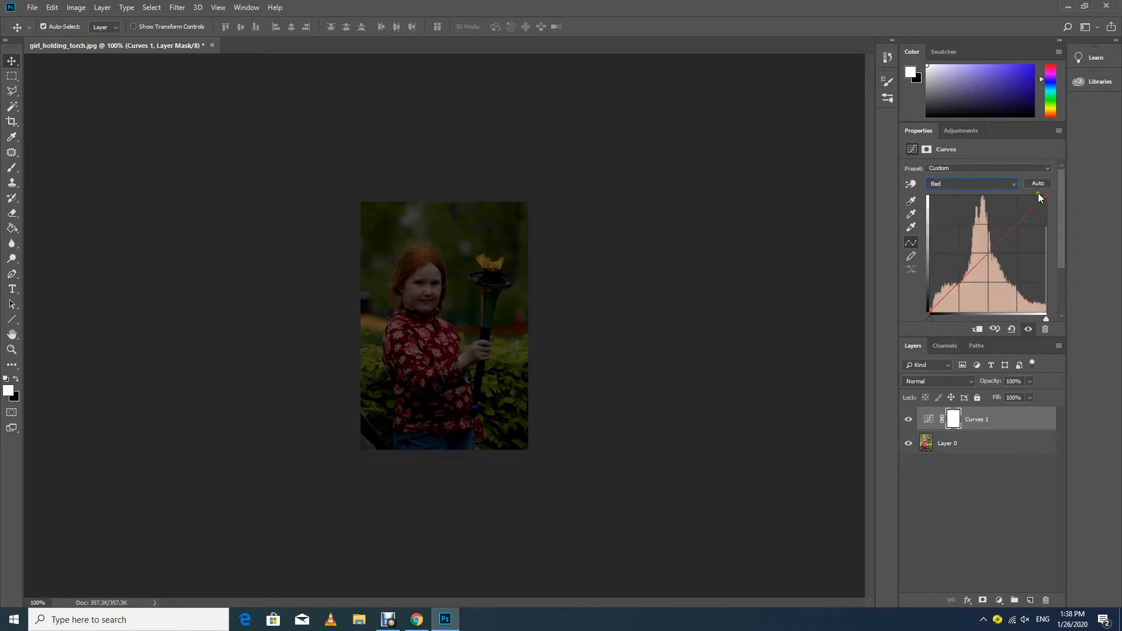
pyautogui.moveTo(1046, 195); pyautogui.dragTo(1062, 219)
pyautogui.moveTo(929, 309); pyautogui.dragTo(945, 333)
# - Reduce green in the Curves layer by lowering the Green channel's white point and shifting its black point inward
pyautogui.click(942, 183)
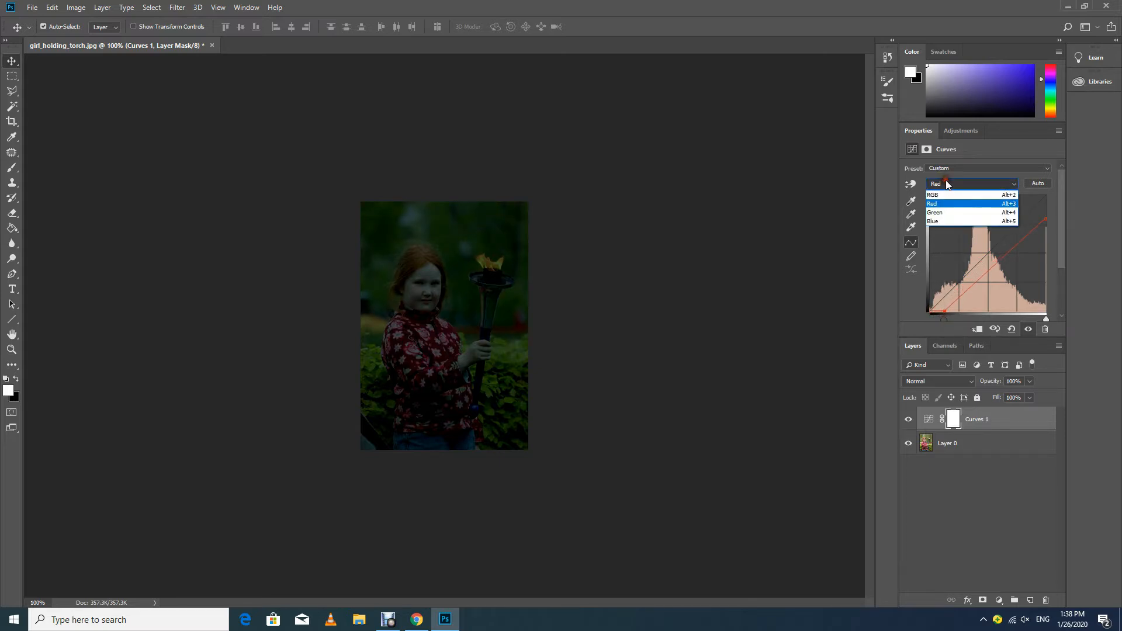
pyautogui.click(946, 213)
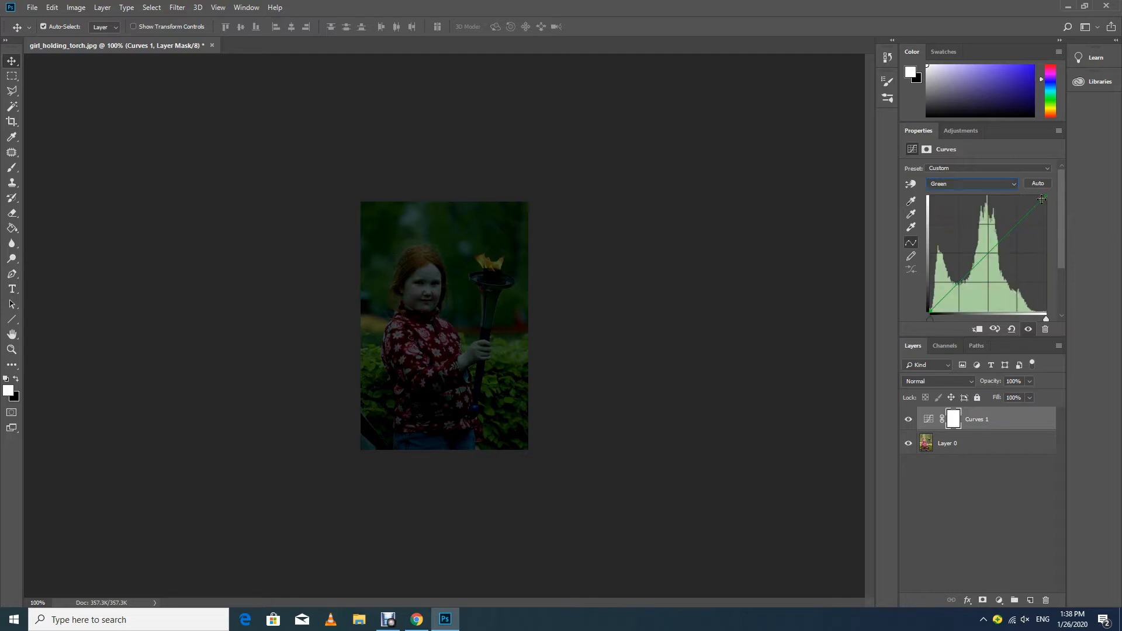
pyautogui.moveTo(1043, 197); pyautogui.dragTo(1087, 228)
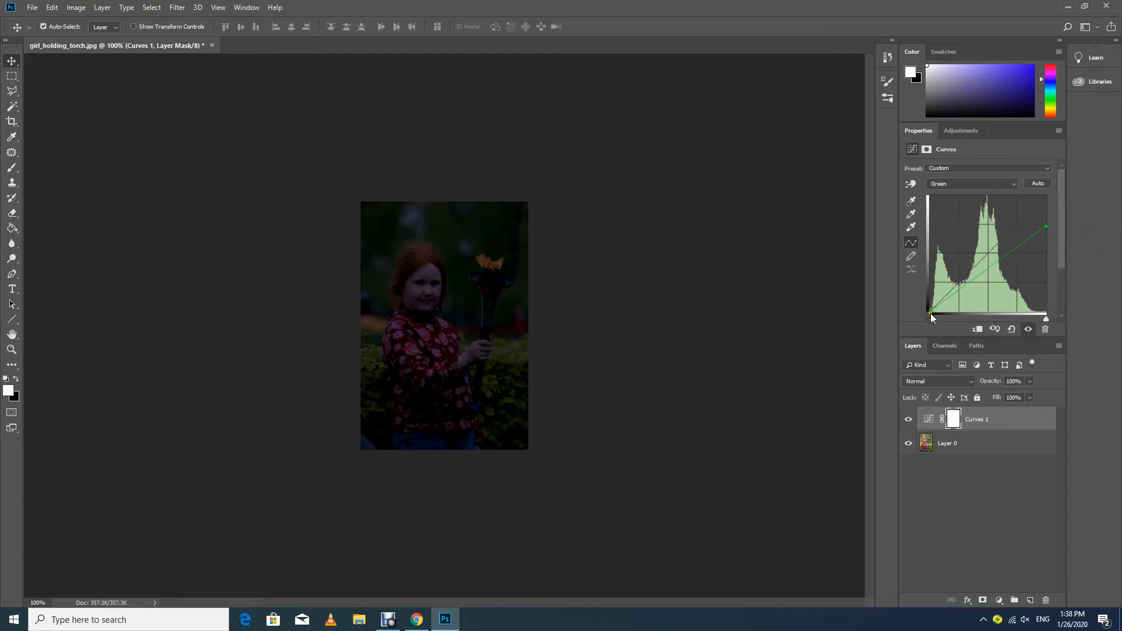
pyautogui.moveTo(930, 314); pyautogui.dragTo(957, 329)
# - Boost blue in the Curves layer by shifting the Blue channel's white point inward and raising its black point
pyautogui.click(964, 183)
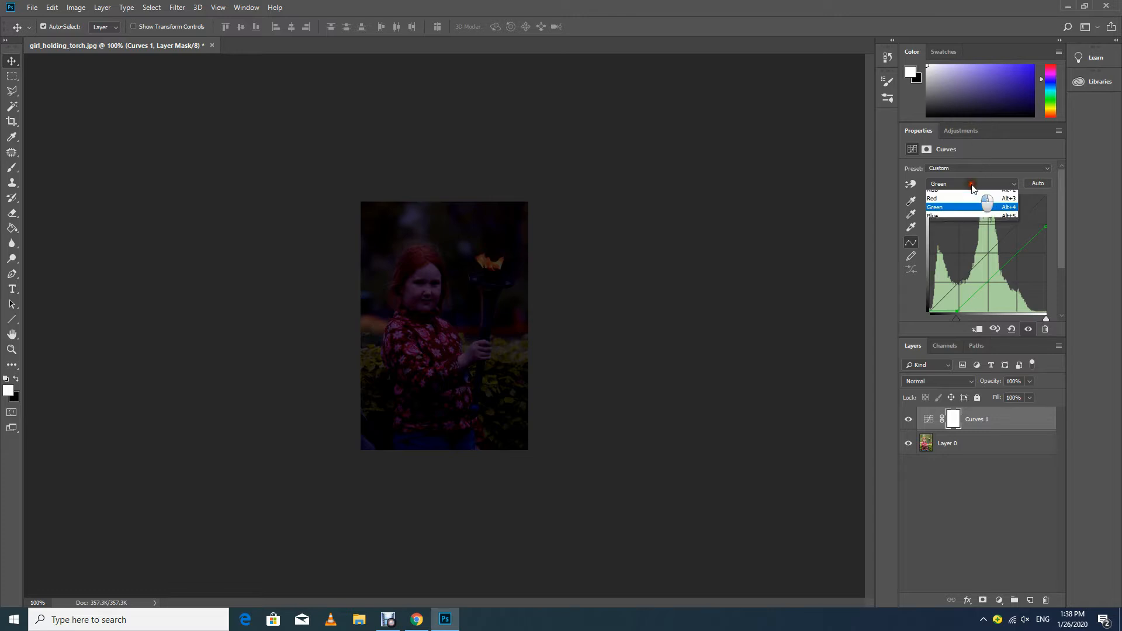
pyautogui.click(949, 219)
pyautogui.moveTo(1044, 196); pyautogui.dragTo(1032, 194)
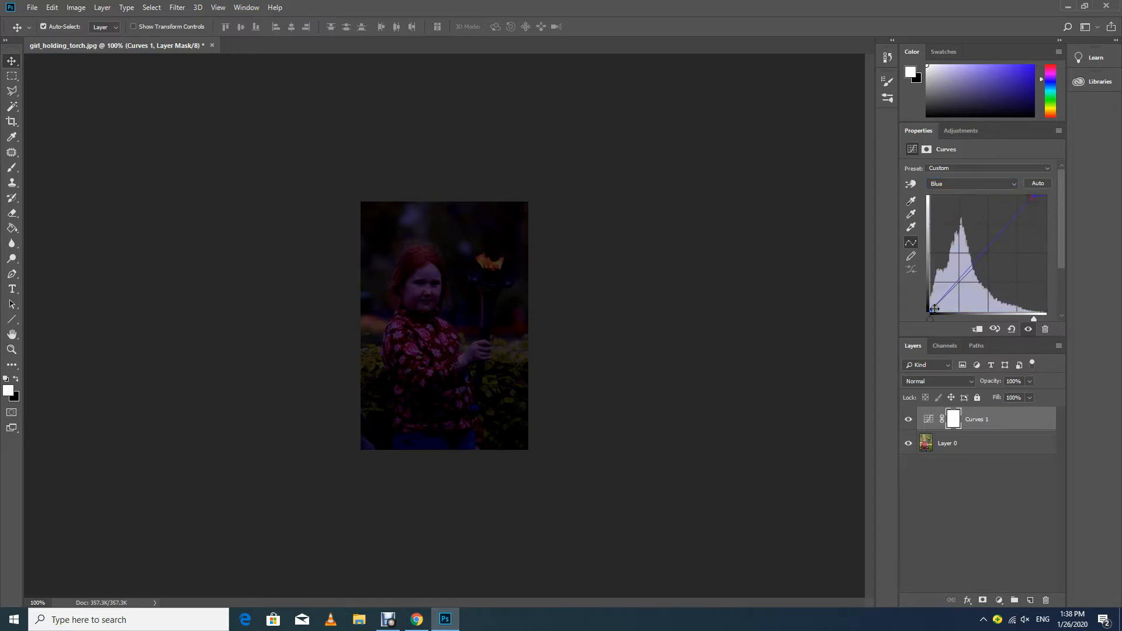
pyautogui.moveTo(930, 311); pyautogui.dragTo(908, 293)
pyautogui.moveTo(1034, 195); pyautogui.dragTo(1026, 193)
# - Activate the Brush tool for close-up painting on the Curves layer mask around the girl and torch
pyautogui.click(10, 350)
pyautogui.click(418, 241)
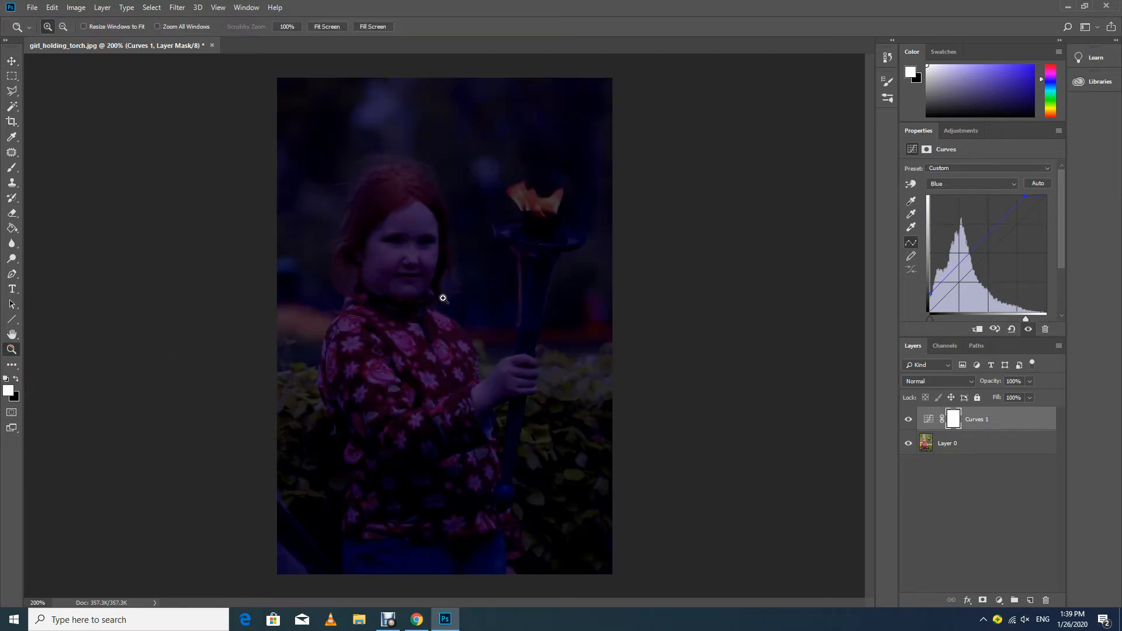
pyautogui.click(431, 233)
pyautogui.scroll(3, 625, 180)
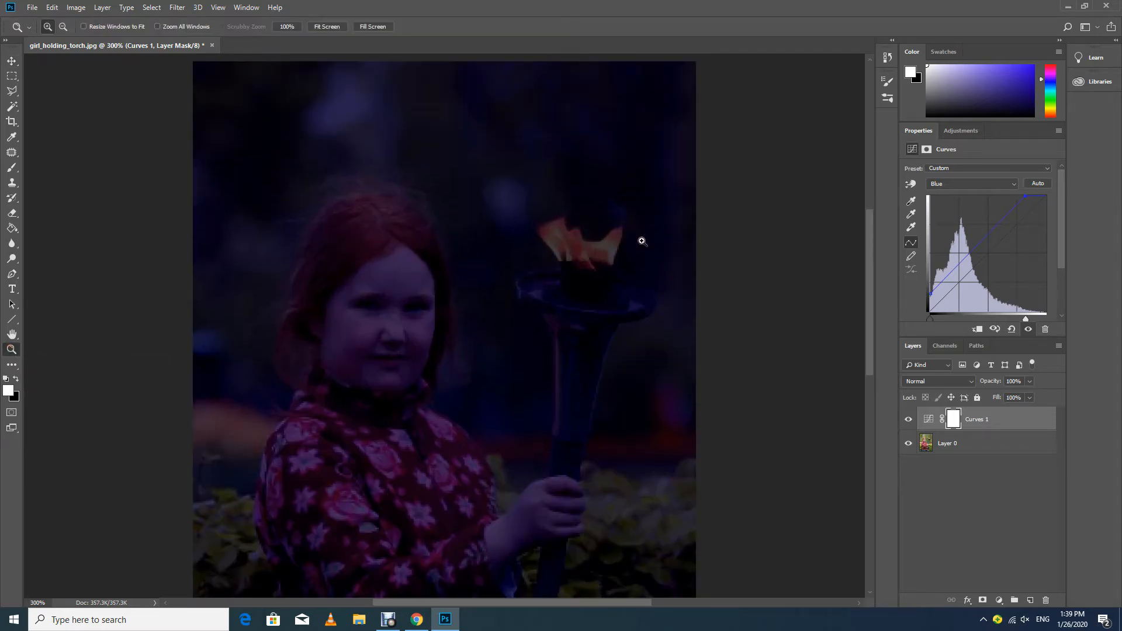
pyautogui.click(636, 237)
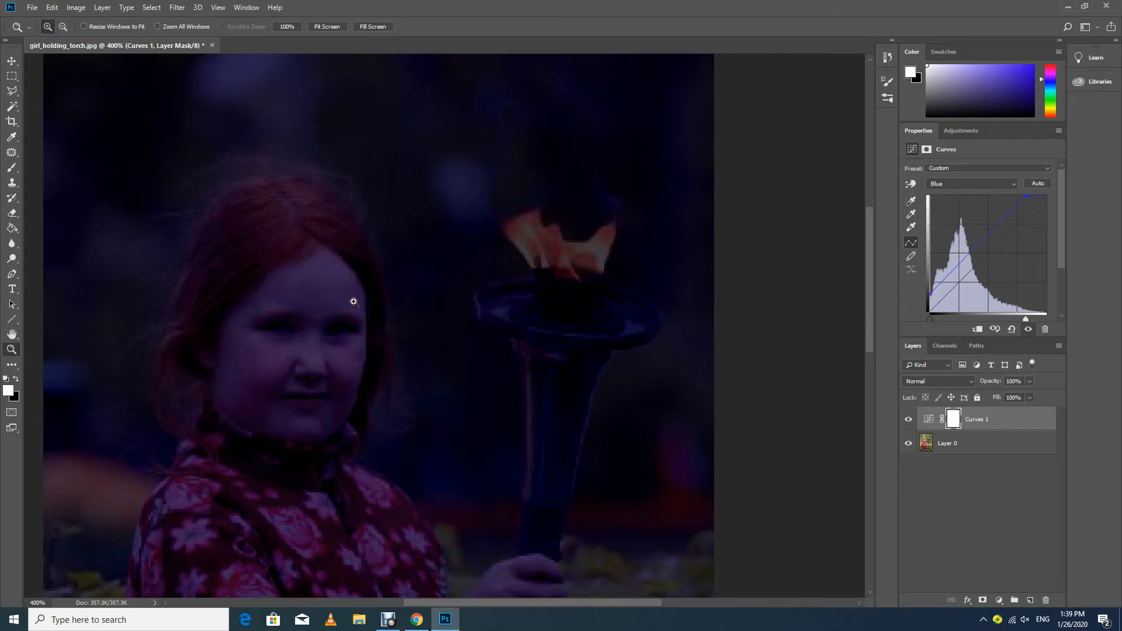
pyautogui.click(10, 169)
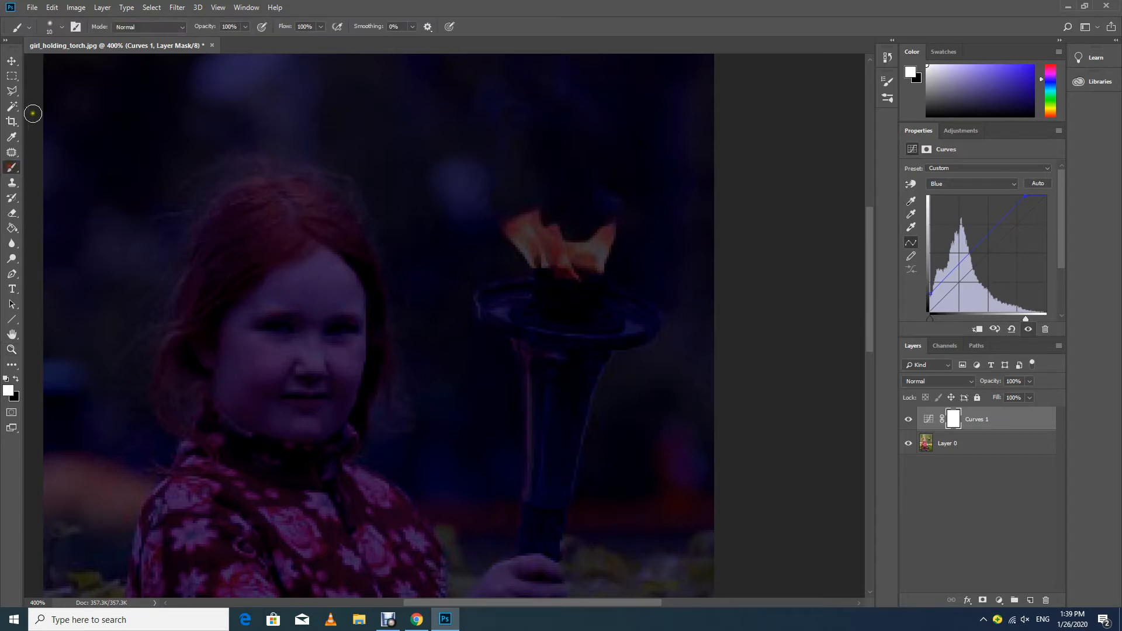
pyautogui.click(61, 26)
pyautogui.scroll(1, 96, 156)
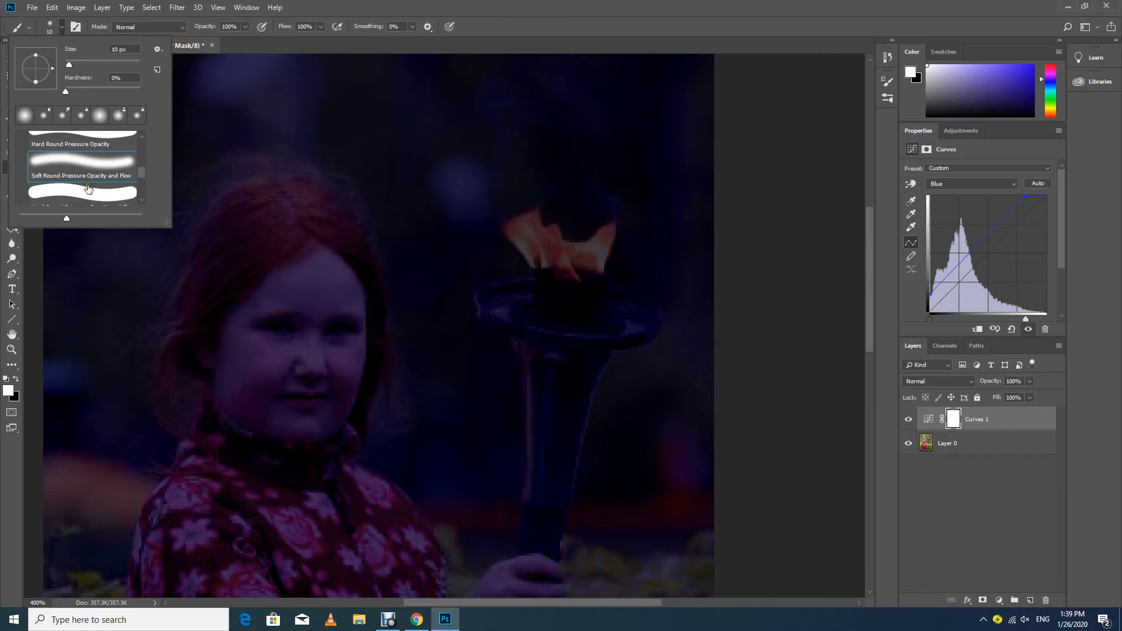
pyautogui.scroll(-1, 89, 180)
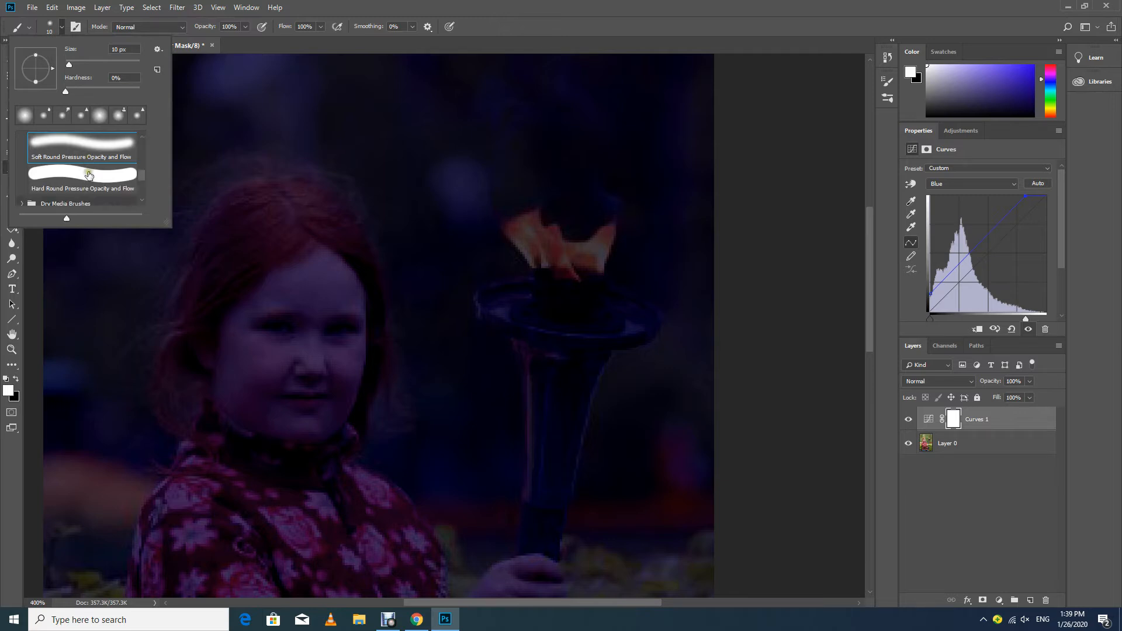
pyautogui.scroll(3, 89, 174)
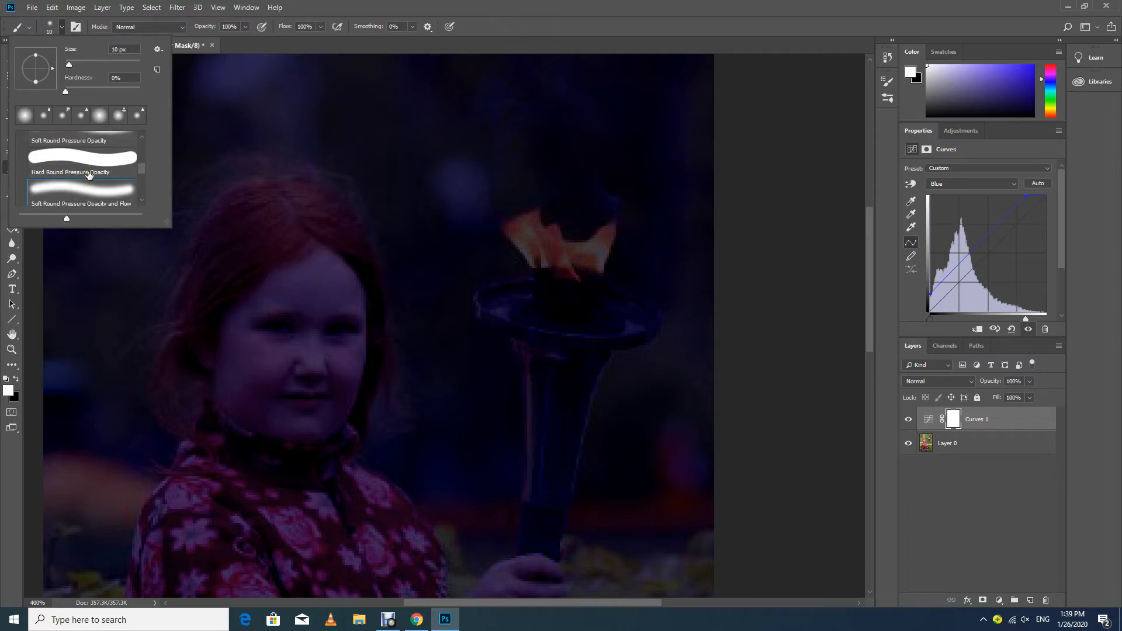
pyautogui.scroll(1, 89, 175)
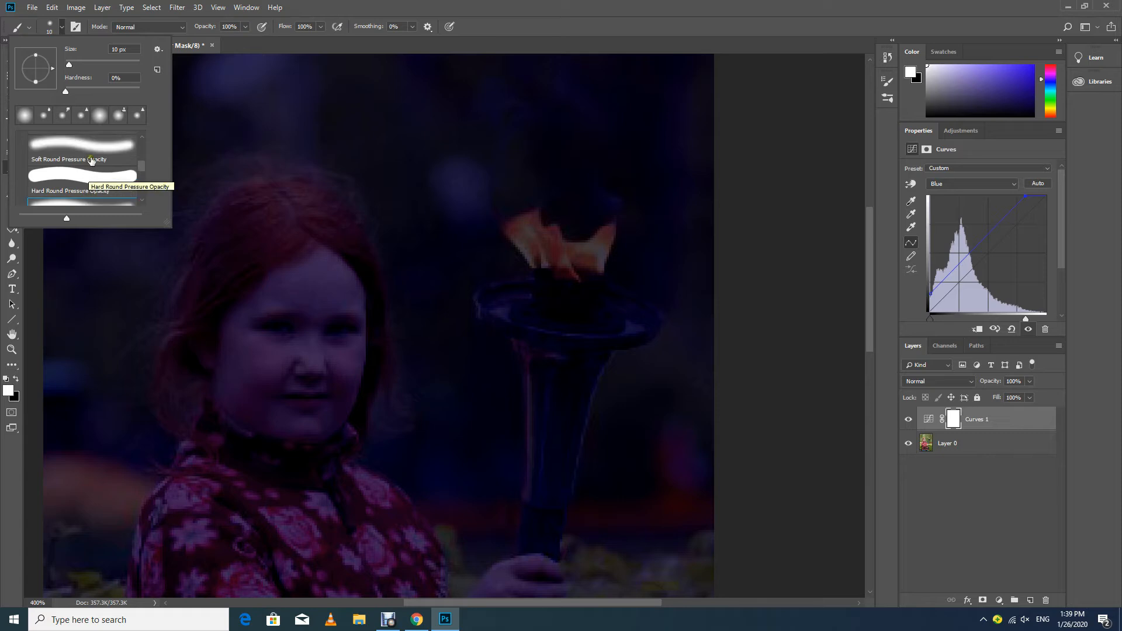
pyautogui.scroll(1, 91, 161)
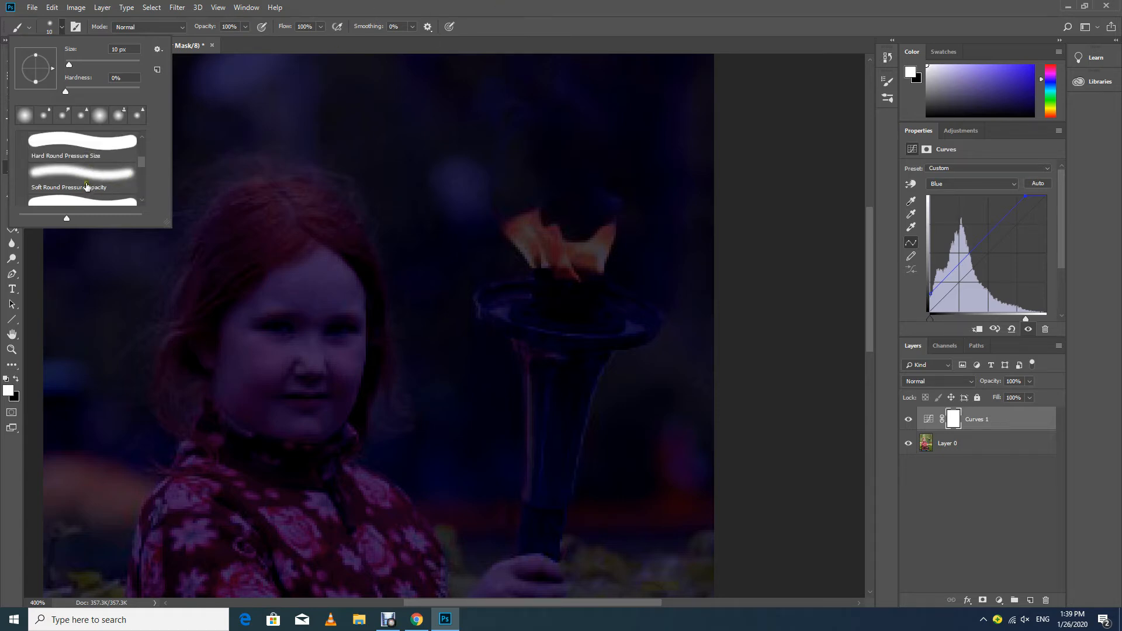
pyautogui.press('Escape')
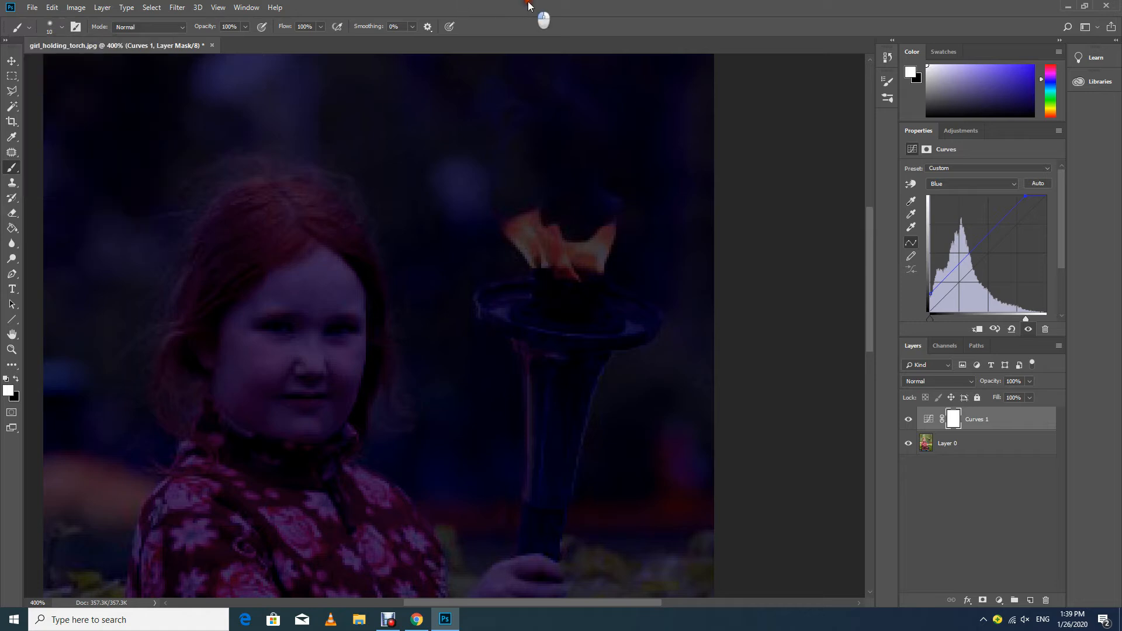
# - Paint black over the torch flame on the Curves layer mask, using a 7 px brush at 14% flow
pyautogui.click(320, 26)
pyautogui.moveTo(284, 48); pyautogui.dragTo(270, 40)
pyautogui.moveTo(271, 41); pyautogui.dragTo(274, 42)
pyautogui.press('[')
pyautogui.press('[')
pyautogui.click(16, 379)
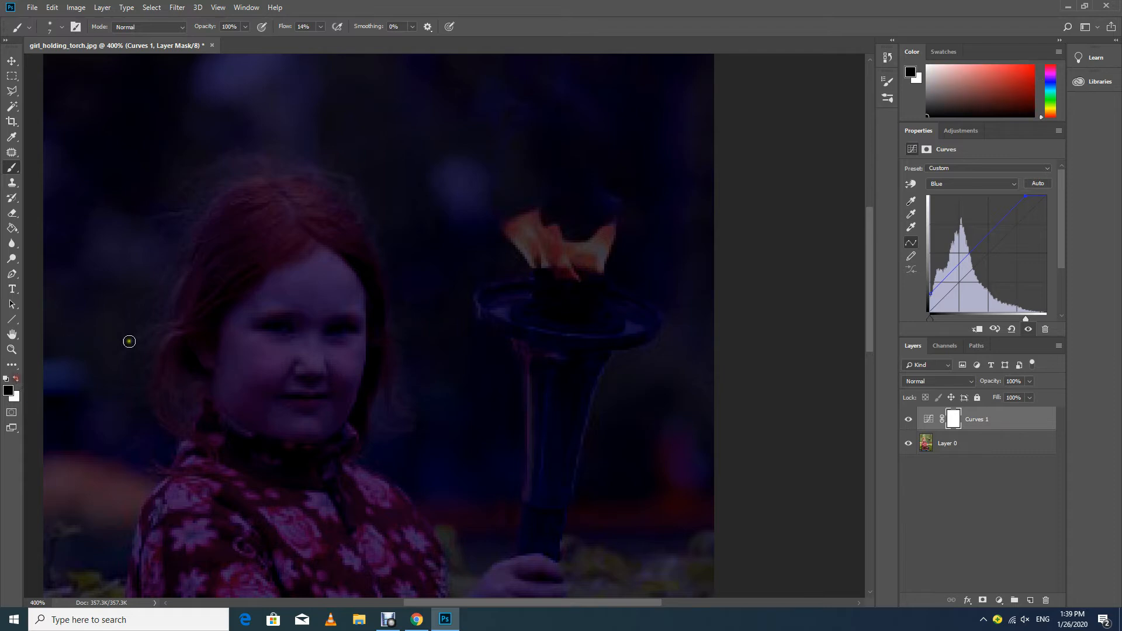
pyautogui.moveTo(537, 265)
pyautogui.mouseDown()
pyautogui.moveTo(585, 282)
pyautogui.moveTo(593, 269)
pyautogui.moveTo(592, 289)
pyautogui.moveTo(572, 280)
pyautogui.moveTo(555, 292)
pyautogui.moveTo(547, 269)
pyautogui.moveTo(546, 288)
pyautogui.moveTo(523, 238)
pyautogui.moveTo(562, 268)
pyautogui.moveTo(591, 269)
pyautogui.moveTo(597, 248)
pyautogui.moveTo(598, 266)
pyautogui.moveTo(580, 281)
pyautogui.moveTo(513, 223)
pyautogui.moveTo(530, 218)
pyautogui.moveTo(572, 250)
pyautogui.moveTo(611, 234)
pyautogui.moveTo(568, 285)
pyautogui.moveTo(586, 287)
pyautogui.moveTo(550, 276)
pyautogui.mouseUp()
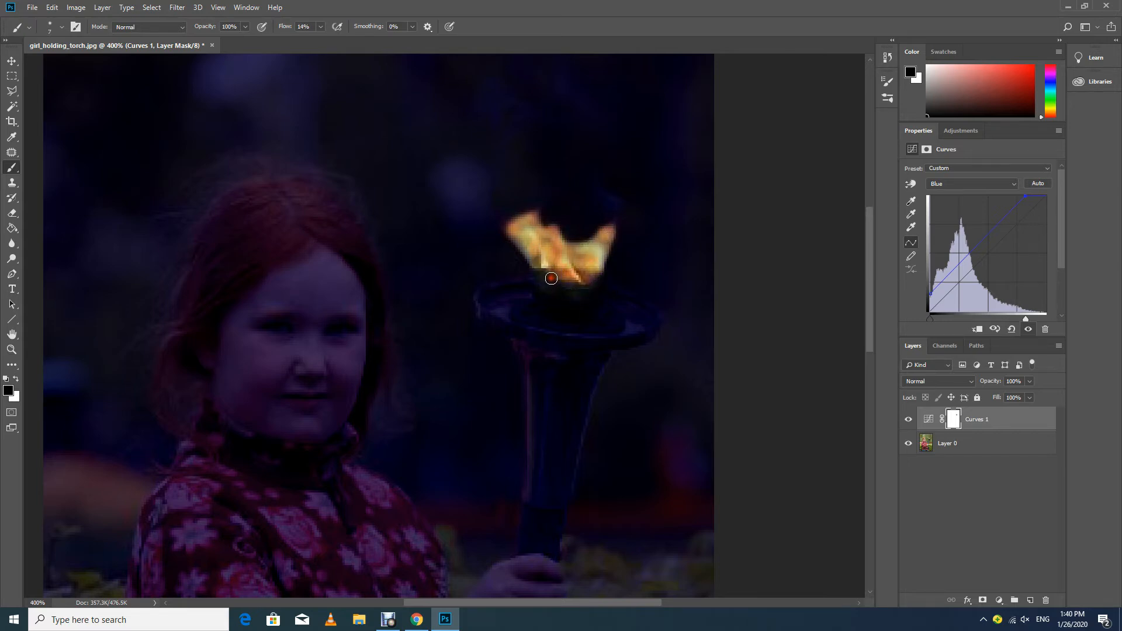
# - Adjust the brush flow slightly and paint black over the torch bowl on the Curves layer mask
pyautogui.click(318, 27)
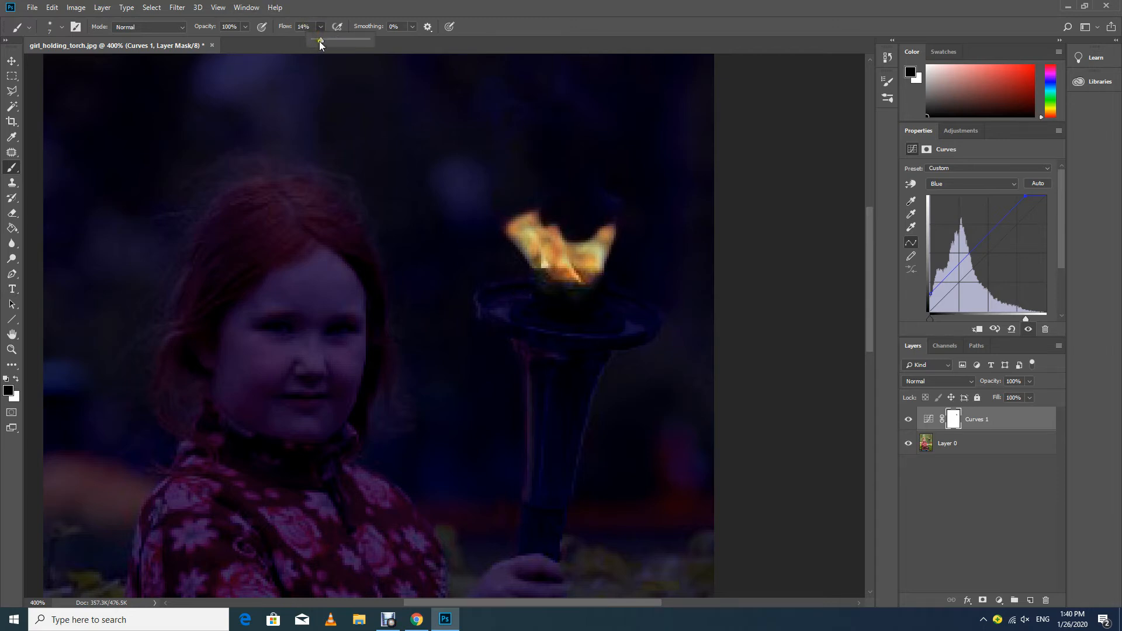
pyautogui.moveTo(319, 42); pyautogui.dragTo(318, 41)
pyautogui.click(532, 292)
pyautogui.moveTo(496, 309)
pyautogui.mouseDown()
pyautogui.moveTo(615, 335)
pyautogui.moveTo(642, 321)
pyautogui.moveTo(599, 313)
pyautogui.moveTo(566, 315)
pyautogui.moveTo(619, 321)
pyautogui.moveTo(539, 327)
pyautogui.moveTo(617, 317)
pyautogui.mouseUp()
pyautogui.moveTo(625, 308)
pyautogui.mouseDown()
pyautogui.moveTo(648, 329)
pyautogui.moveTo(531, 331)
pyautogui.moveTo(486, 306)
pyautogui.moveTo(486, 292)
pyautogui.moveTo(538, 287)
pyautogui.moveTo(505, 303)
pyautogui.moveTo(576, 325)
pyautogui.moveTo(534, 322)
pyautogui.moveTo(515, 303)
pyautogui.moveTo(527, 300)
pyautogui.moveTo(518, 322)
pyautogui.moveTo(529, 320)
pyautogui.moveTo(511, 310)
pyautogui.moveTo(572, 331)
pyautogui.moveTo(613, 325)
pyautogui.moveTo(615, 308)
pyautogui.moveTo(560, 299)
pyautogui.moveTo(551, 322)
pyautogui.moveTo(548, 290)
pyautogui.moveTo(560, 288)
pyautogui.moveTo(579, 319)
pyautogui.moveTo(590, 288)
pyautogui.moveTo(598, 311)
pyautogui.moveTo(599, 299)
pyautogui.moveTo(631, 304)
pyautogui.moveTo(603, 297)
pyautogui.moveTo(642, 311)
pyautogui.moveTo(636, 327)
pyautogui.moveTo(625, 304)
pyautogui.moveTo(645, 326)
pyautogui.moveTo(646, 314)
pyautogui.moveTo(580, 324)
pyautogui.moveTo(599, 321)
pyautogui.moveTo(548, 308)
pyautogui.moveTo(579, 315)
pyautogui.moveTo(540, 295)
pyautogui.moveTo(557, 308)
pyautogui.moveTo(547, 299)
pyautogui.moveTo(578, 285)
pyautogui.mouseUp()
# - Set the brush flow to 53% and brighten the flame and torch bowl further on the mask
pyautogui.click(320, 28)
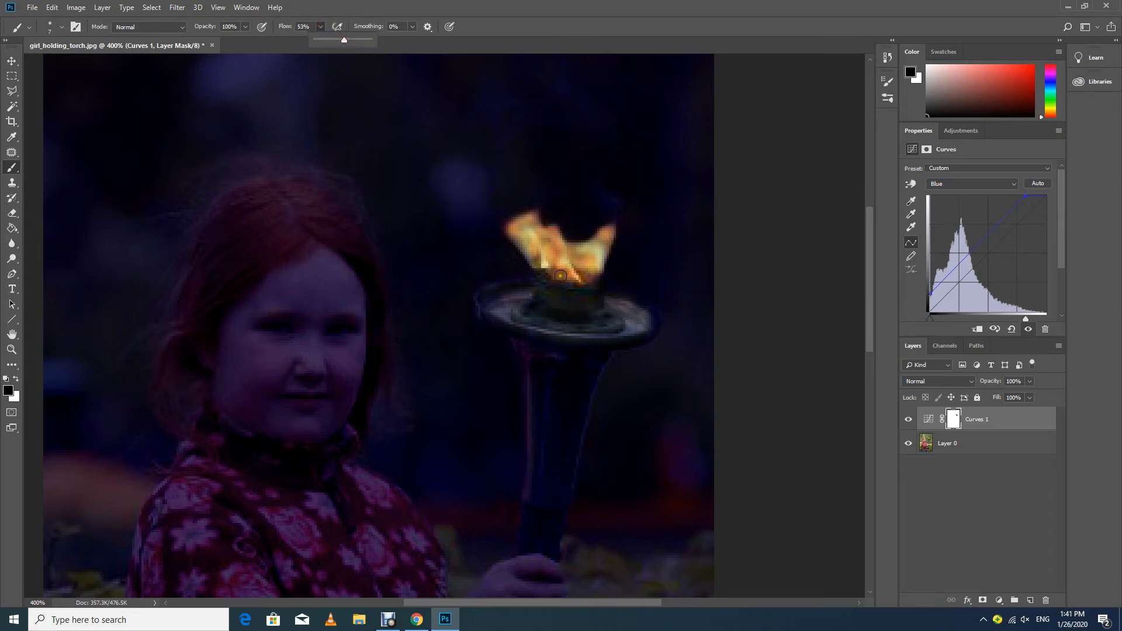
pyautogui.moveTo(560, 276)
pyautogui.mouseDown()
pyautogui.moveTo(547, 318)
pyautogui.moveTo(583, 274)
pyautogui.moveTo(590, 322)
pyautogui.moveTo(607, 323)
pyautogui.moveTo(527, 308)
pyautogui.moveTo(545, 296)
pyautogui.moveTo(516, 300)
pyautogui.moveTo(531, 311)
pyautogui.moveTo(496, 301)
pyautogui.moveTo(524, 315)
pyautogui.moveTo(495, 301)
pyautogui.moveTo(560, 332)
pyautogui.moveTo(638, 322)
pyautogui.moveTo(617, 309)
pyautogui.moveTo(627, 325)
pyautogui.moveTo(640, 322)
pyautogui.moveTo(604, 300)
pyautogui.moveTo(639, 319)
pyautogui.moveTo(592, 325)
pyautogui.moveTo(608, 318)
pyautogui.moveTo(574, 304)
pyautogui.moveTo(593, 300)
pyautogui.moveTo(591, 251)
pyautogui.moveTo(554, 270)
pyautogui.moveTo(529, 240)
pyautogui.moveTo(546, 234)
pyautogui.moveTo(561, 256)
pyautogui.moveTo(578, 253)
pyautogui.moveTo(526, 242)
pyautogui.mouseUp()
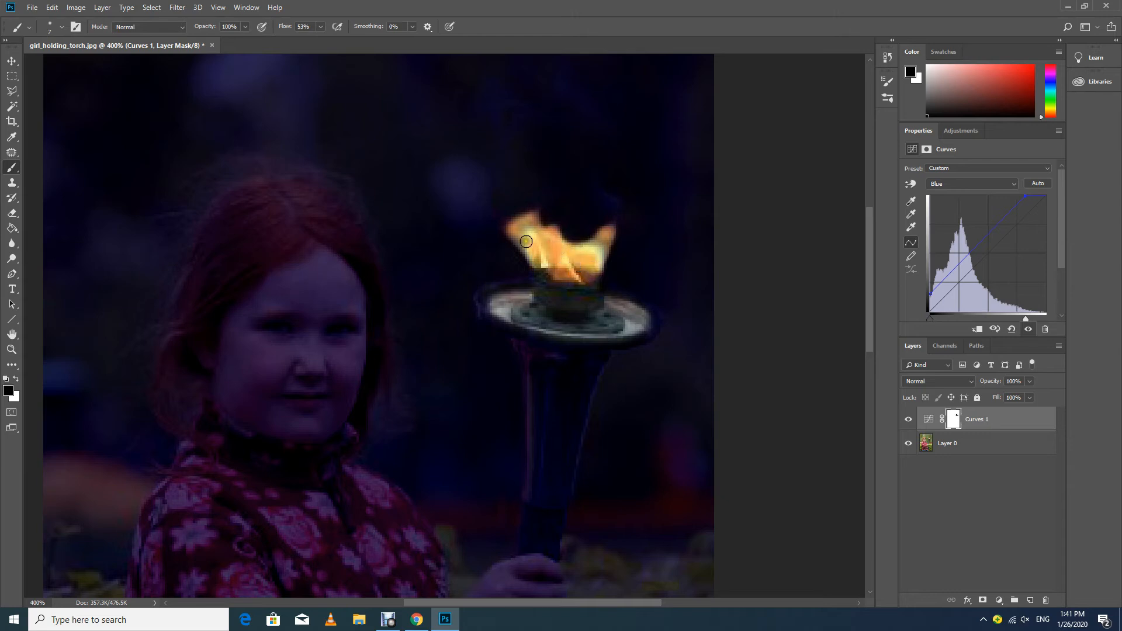
pyautogui.moveTo(609, 277)
pyautogui.mouseDown()
pyautogui.moveTo(557, 276)
pyautogui.moveTo(537, 333)
pyautogui.moveTo(534, 322)
pyautogui.moveTo(571, 321)
pyautogui.moveTo(540, 325)
pyautogui.moveTo(553, 322)
pyautogui.moveTo(559, 311)
pyautogui.moveTo(547, 311)
pyautogui.moveTo(573, 279)
pyautogui.moveTo(559, 288)
pyautogui.moveTo(554, 259)
pyautogui.moveTo(574, 264)
pyautogui.moveTo(585, 252)
pyautogui.moveTo(585, 276)
pyautogui.moveTo(596, 253)
pyautogui.moveTo(573, 284)
pyautogui.moveTo(532, 258)
pyautogui.moveTo(542, 270)
pyautogui.moveTo(526, 239)
pyautogui.moveTo(561, 294)
pyautogui.moveTo(573, 295)
pyautogui.mouseUp()
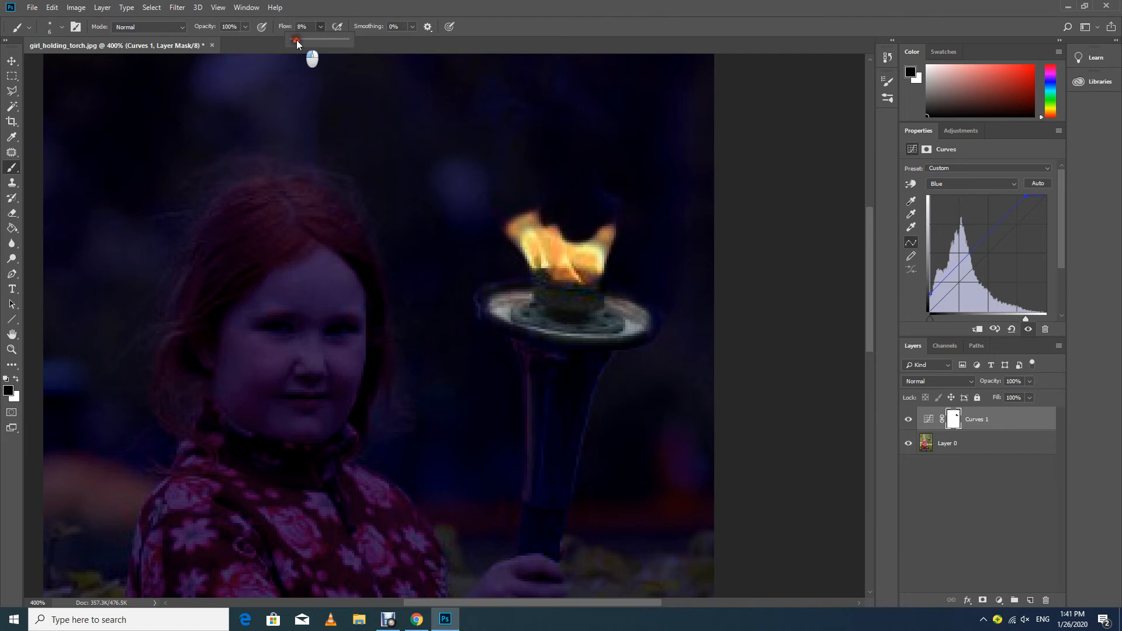
# - Brush light onto the girl's face on the Curves mask with a much larger brush at 10% flow
pyautogui.moveTo(297, 39); pyautogui.dragTo(297, 40)
pyautogui.press(']')
pyautogui.press(']')
pyautogui.press(']')
pyautogui.press(']')
pyautogui.press(']')
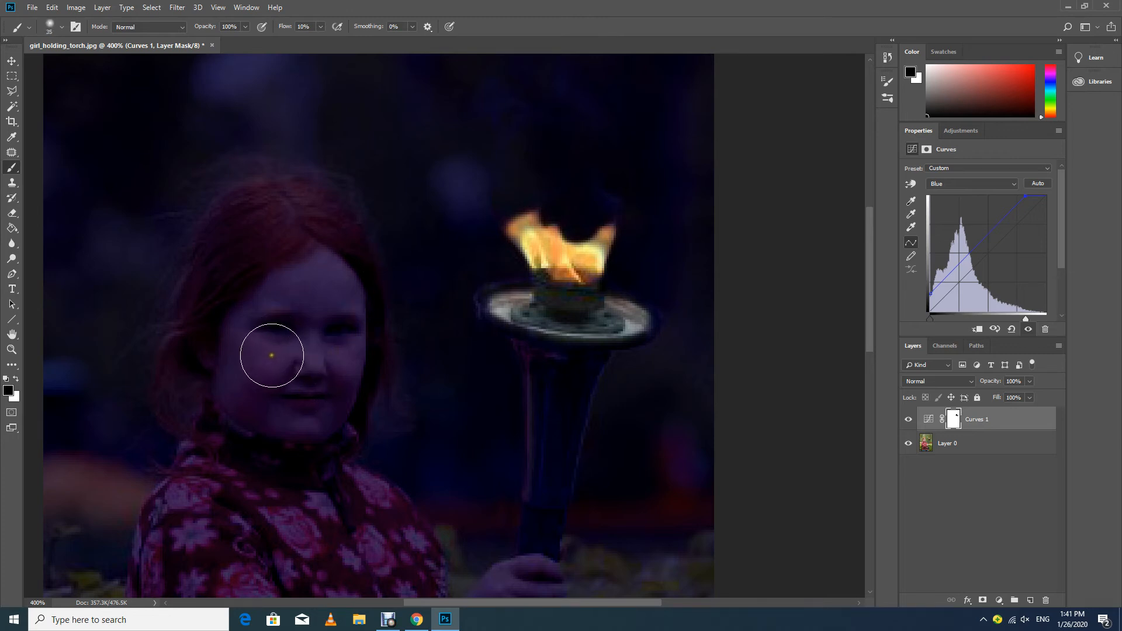
pyautogui.moveTo(272, 355)
pyautogui.mouseDown()
pyautogui.moveTo(306, 298)
pyautogui.moveTo(340, 315)
pyautogui.moveTo(335, 335)
pyautogui.moveTo(288, 338)
pyautogui.moveTo(310, 265)
pyautogui.moveTo(343, 343)
pyautogui.moveTo(293, 318)
pyautogui.moveTo(263, 376)
pyautogui.moveTo(270, 393)
pyautogui.moveTo(276, 242)
pyautogui.moveTo(207, 303)
pyautogui.mouseUp()
# - Brush light onto the front of the girl's hair on the mask, reducing the brush size down to 10 px
pyautogui.press('[')
pyautogui.moveTo(306, 235); pyautogui.dragTo(218, 288)
pyautogui.press('[')
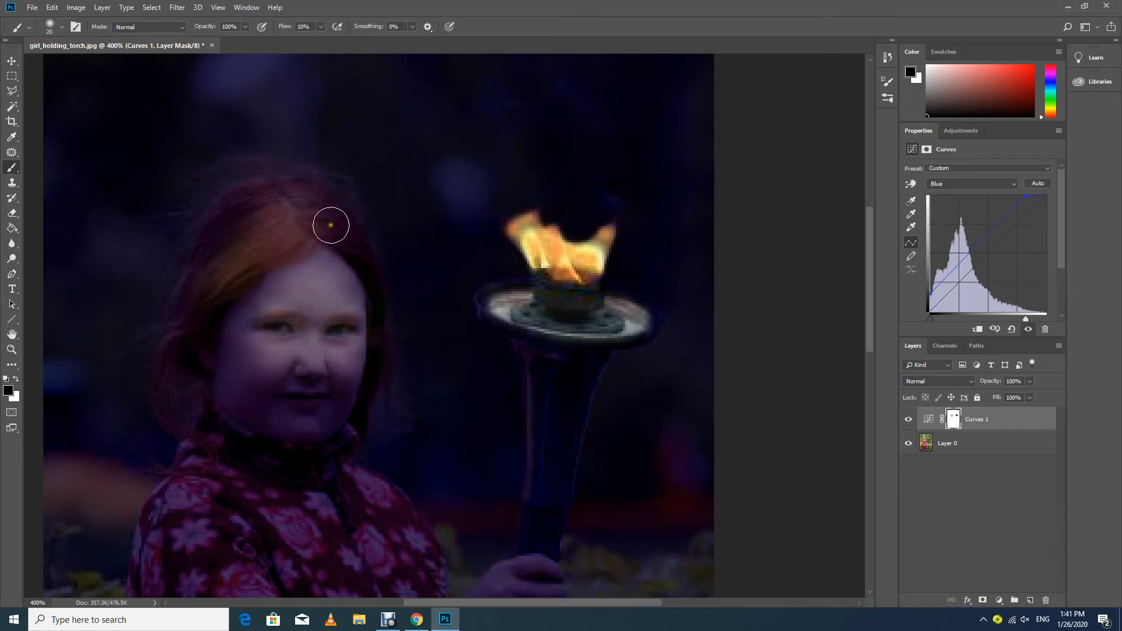
pyautogui.press('[')
pyautogui.moveTo(325, 225); pyautogui.dragTo(348, 247)
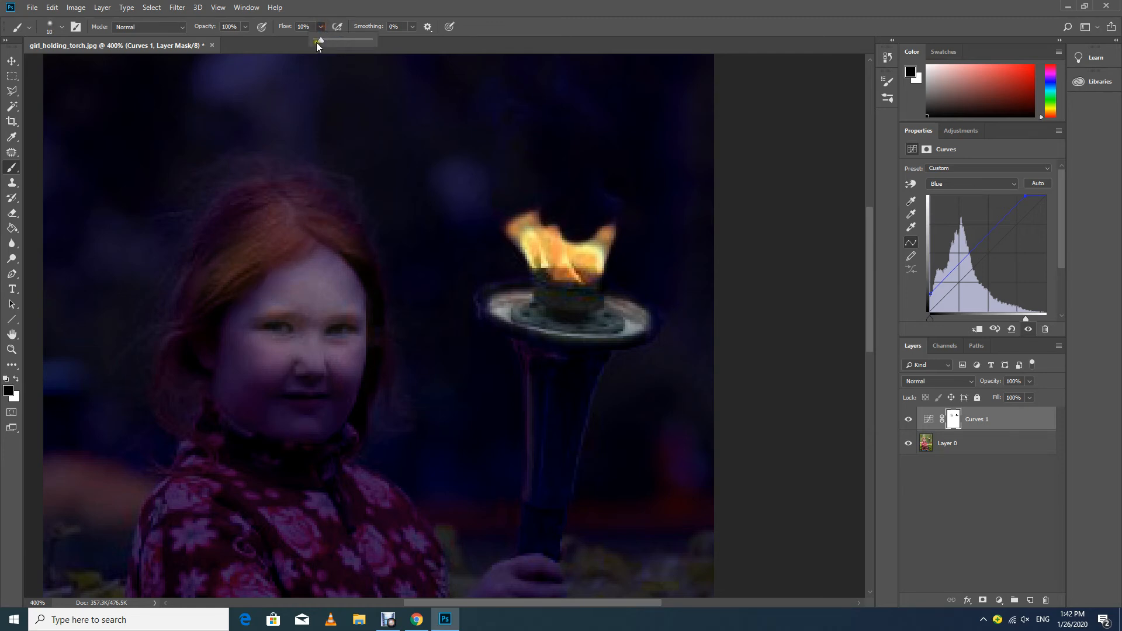
# - Brush faint light onto the upper part of the girl's jacket on the Curves mask with a larger brush at 3% flow
pyautogui.press(']')
pyautogui.press(']')
pyautogui.press(']')
pyautogui.press(']')
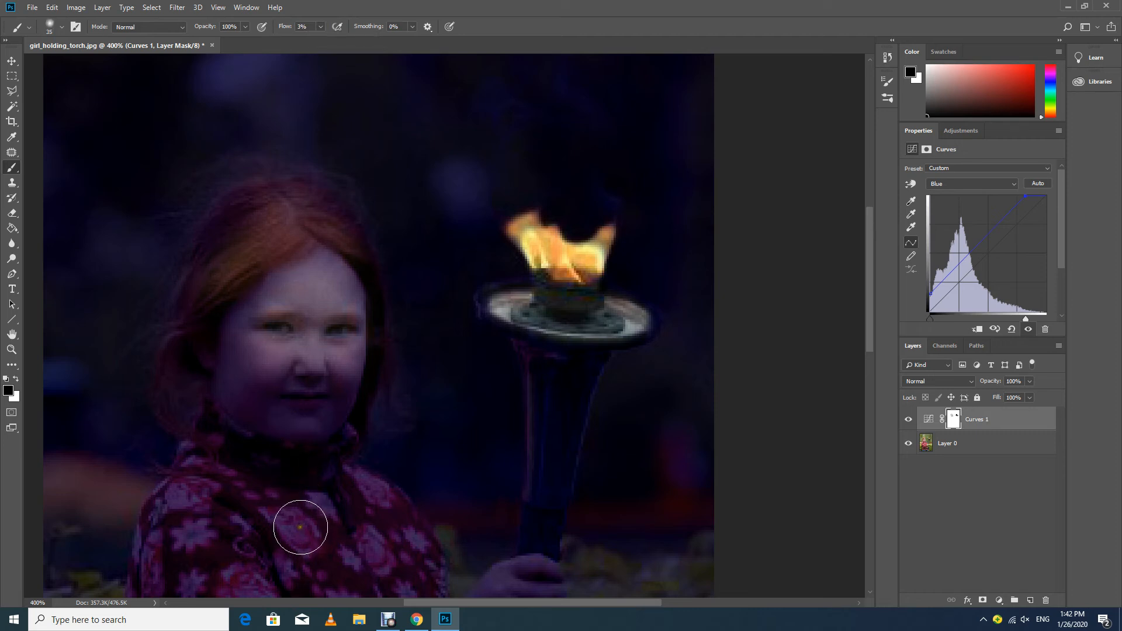
pyautogui.press(']')
pyautogui.moveTo(283, 483)
pyautogui.mouseDown()
pyautogui.moveTo(282, 427)
pyautogui.moveTo(324, 403)
pyautogui.moveTo(325, 436)
pyautogui.moveTo(249, 405)
pyautogui.moveTo(236, 543)
pyautogui.moveTo(257, 600)
pyautogui.moveTo(263, 564)
pyautogui.moveTo(346, 483)
pyautogui.mouseUp()
pyautogui.scroll(-2, 346, 483)
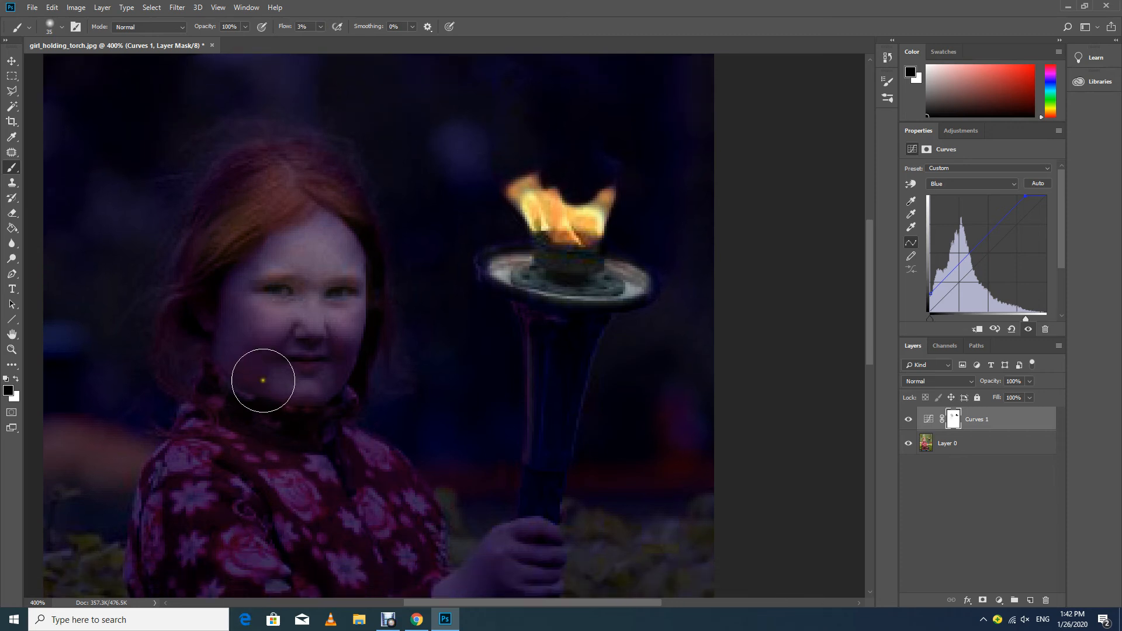
# - Brush soft light onto the girl's jaw and across her face on the mask, using a smaller brush at 3% flow
pyautogui.press('[')
pyautogui.press('[')
pyautogui.press('[')
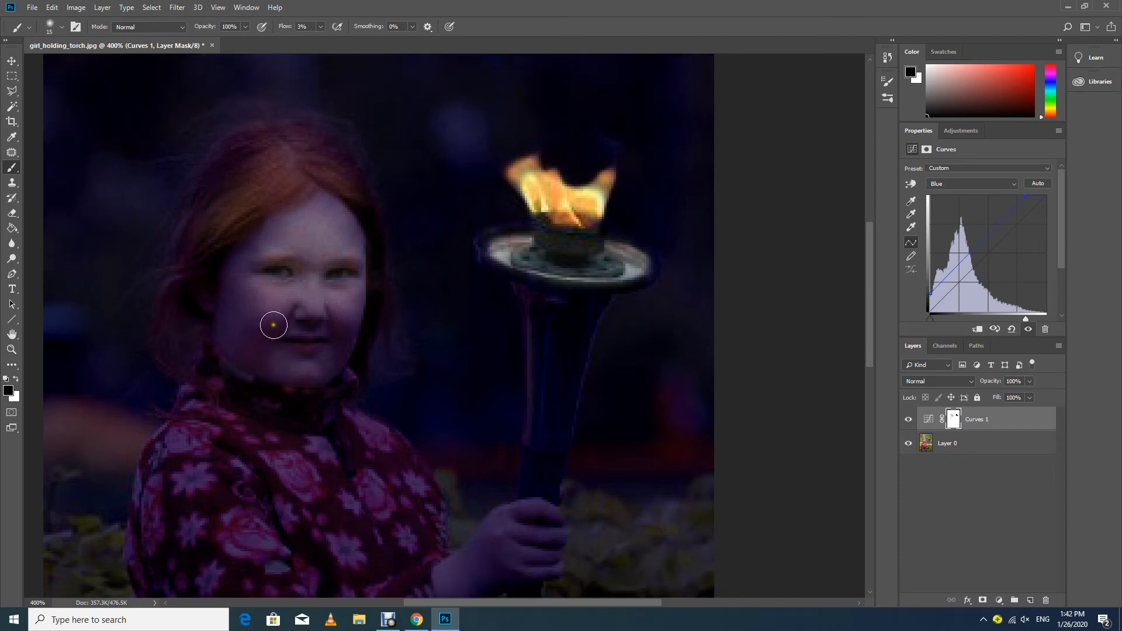
pyautogui.moveTo(225, 344); pyautogui.dragTo(218, 344)
pyautogui.press(']')
pyautogui.moveTo(307, 280)
pyautogui.mouseDown()
pyautogui.moveTo(322, 225)
pyautogui.moveTo(342, 257)
pyautogui.moveTo(348, 230)
pyautogui.moveTo(350, 276)
pyautogui.moveTo(333, 219)
pyautogui.moveTo(345, 285)
pyautogui.moveTo(302, 254)
pyautogui.moveTo(332, 268)
pyautogui.moveTo(322, 209)
pyautogui.moveTo(332, 261)
pyautogui.moveTo(327, 237)
pyautogui.moveTo(313, 295)
pyautogui.moveTo(335, 304)
pyautogui.moveTo(344, 247)
pyautogui.moveTo(356, 281)
pyautogui.moveTo(346, 296)
pyautogui.moveTo(290, 238)
pyautogui.moveTo(277, 265)
pyautogui.moveTo(308, 220)
pyautogui.moveTo(288, 253)
pyautogui.moveTo(339, 311)
pyautogui.mouseUp()
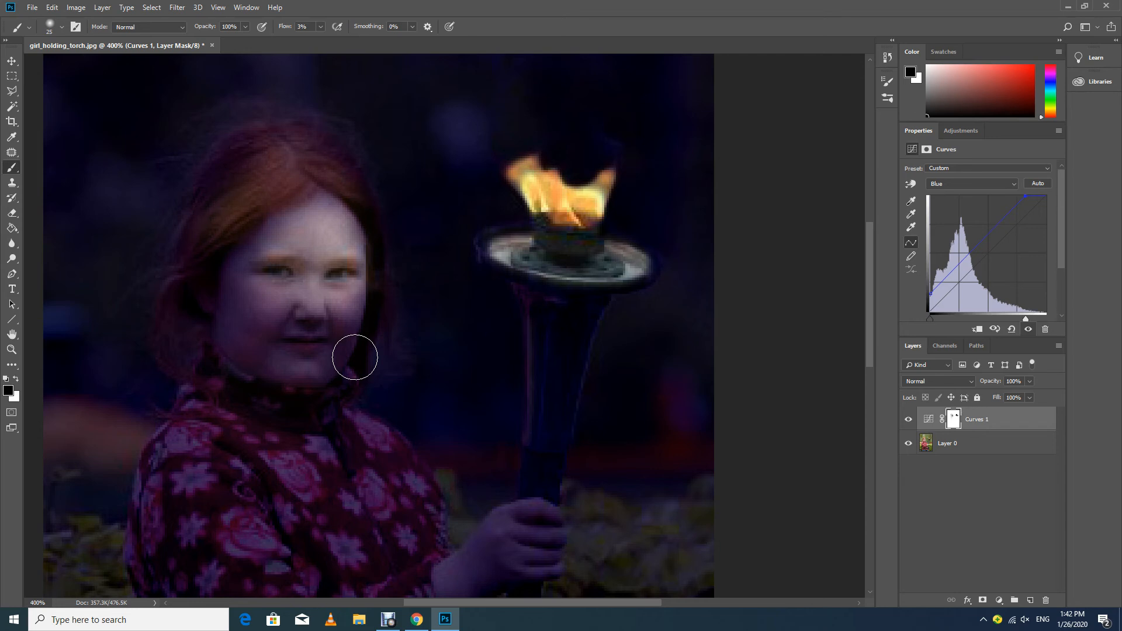
# - Fit the whole image in view and brush light down the girl's face, chin and collar on the Curves mask
pyautogui.hotkey('ctrl', '0')
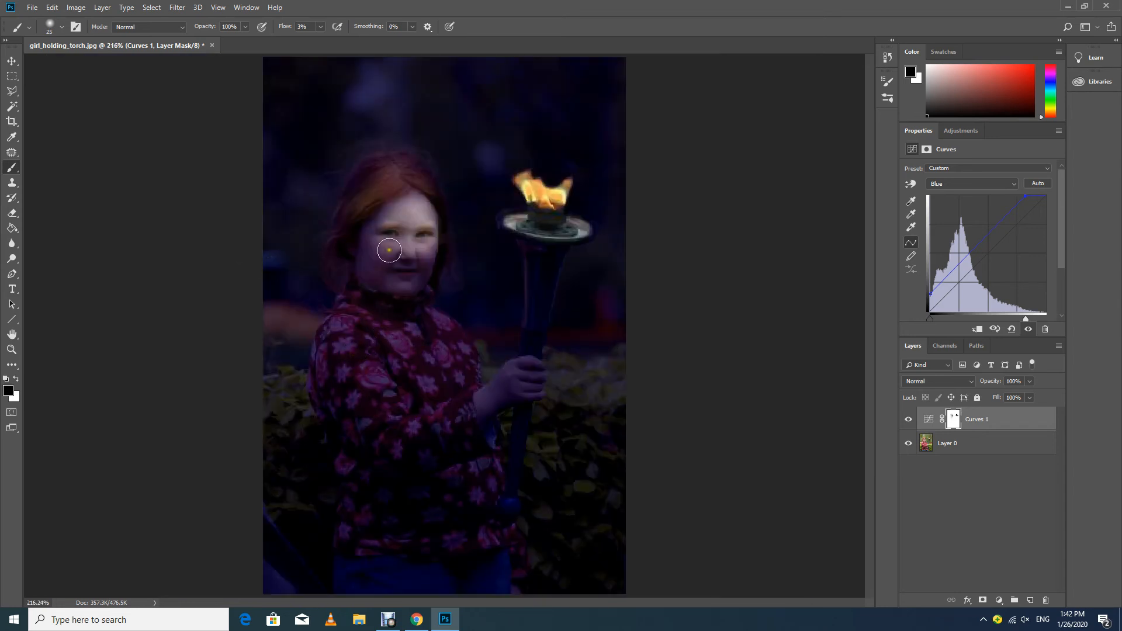
pyautogui.moveTo(390, 255)
pyautogui.mouseDown()
pyautogui.moveTo(414, 244)
pyautogui.moveTo(422, 274)
pyautogui.moveTo(422, 246)
pyautogui.moveTo(395, 292)
pyautogui.mouseUp()
pyautogui.moveTo(382, 228)
pyautogui.mouseDown()
pyautogui.moveTo(397, 239)
pyautogui.moveTo(401, 299)
pyautogui.mouseUp()
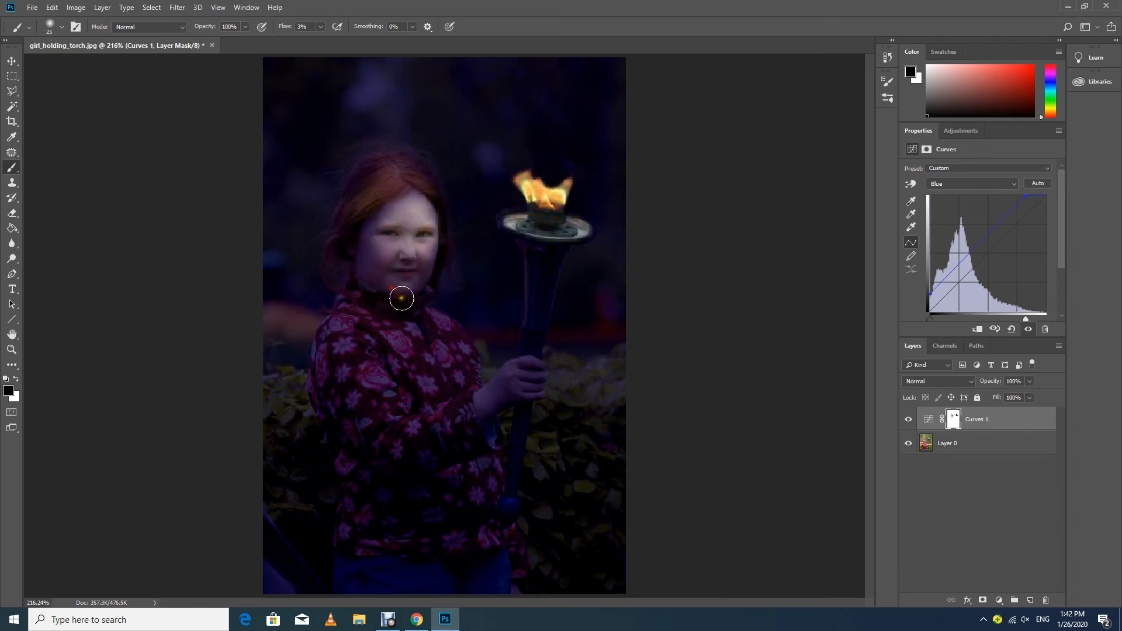
pyautogui.moveTo(406, 221); pyautogui.dragTo(394, 317)
# - Compare the original photo with the night effect by hiding and showing the Curves 1 layer twice
pyautogui.click(907, 420)
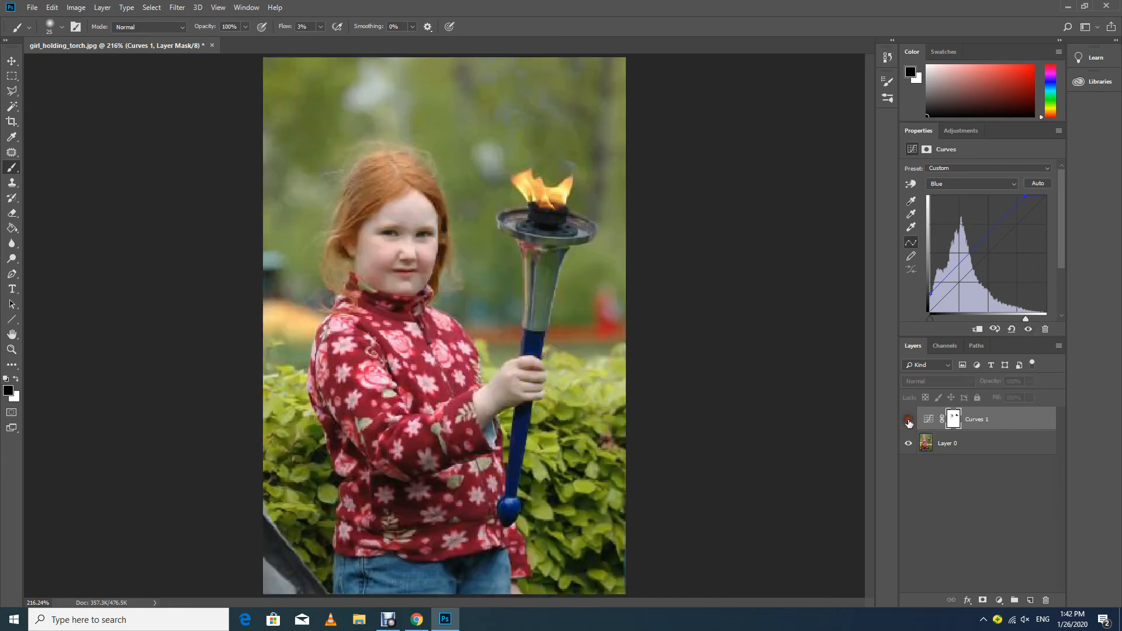
pyautogui.click(909, 421)
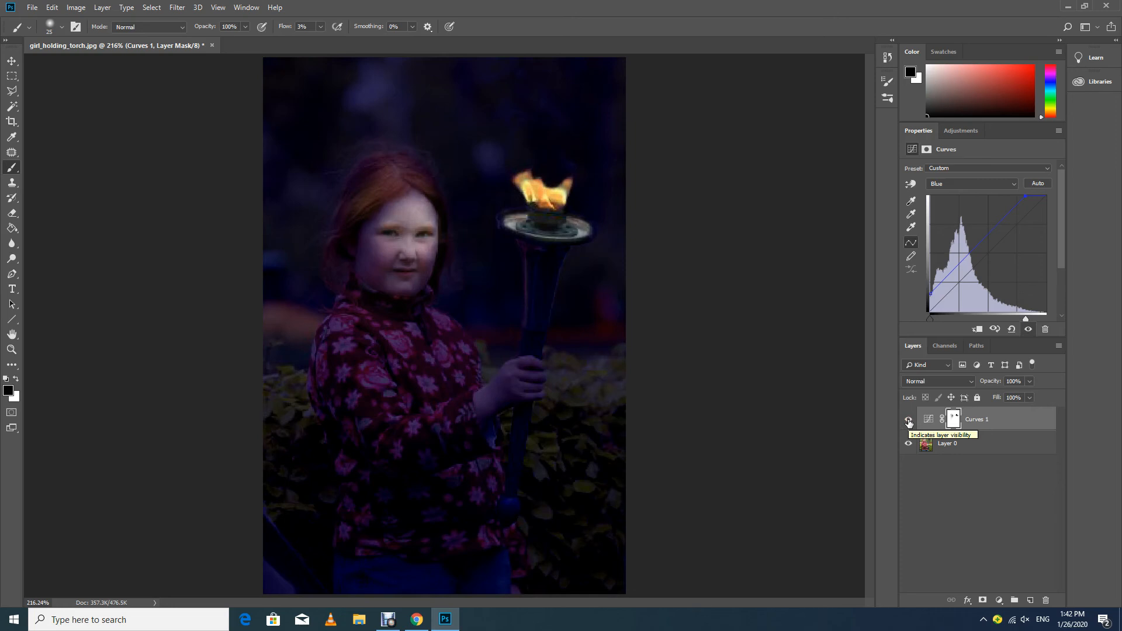
pyautogui.click(908, 420)
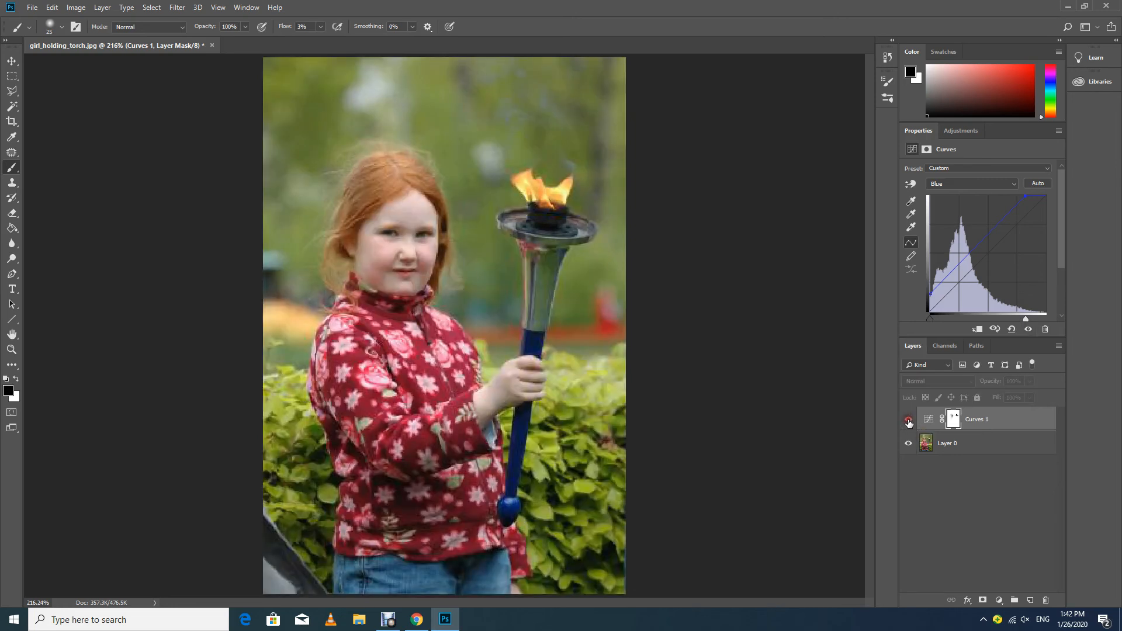
pyautogui.click(908, 421)
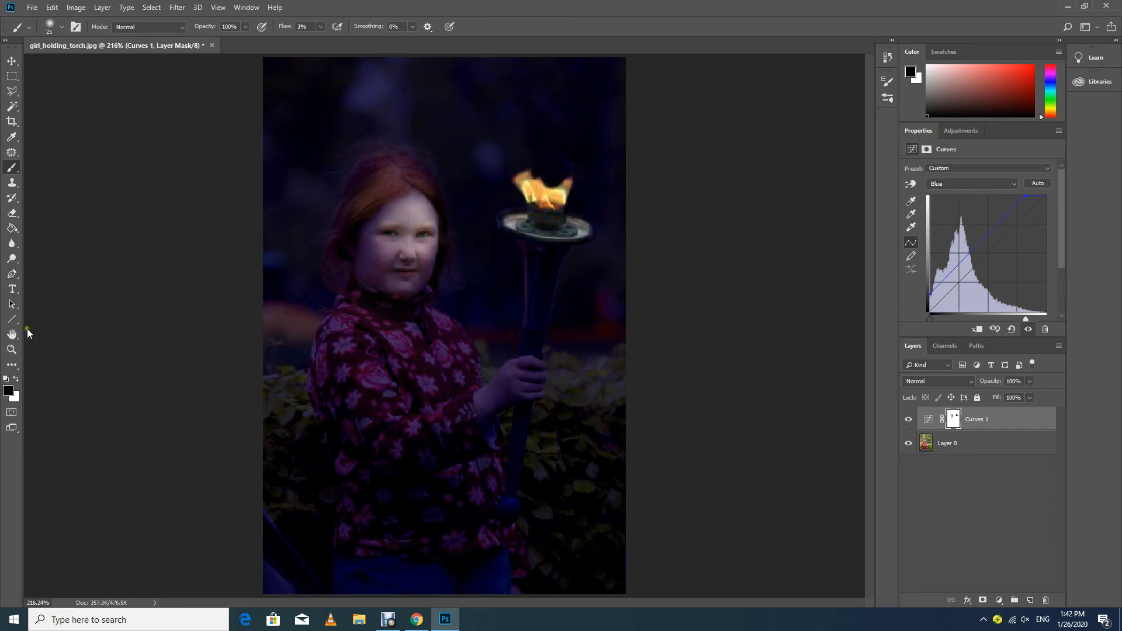
# - Paint white with a small brush over the torch bowl's lower rim on the Curves mask, finishing with the whole image in view
pyautogui.click(11, 349)
pyautogui.click(597, 205)
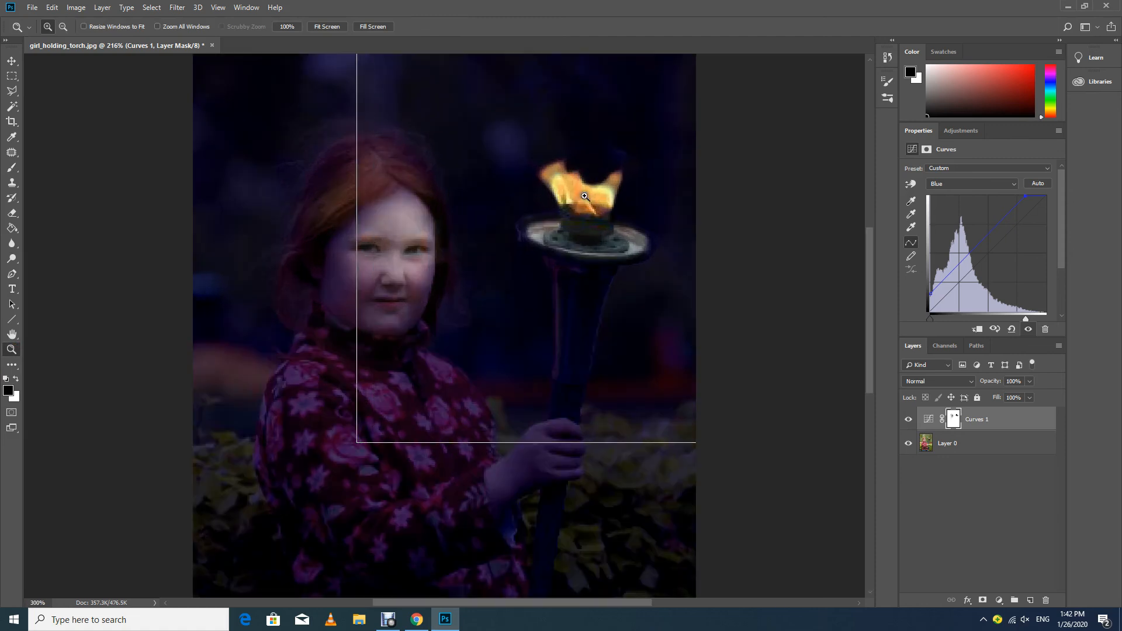
pyautogui.click(598, 206)
pyautogui.click(641, 193)
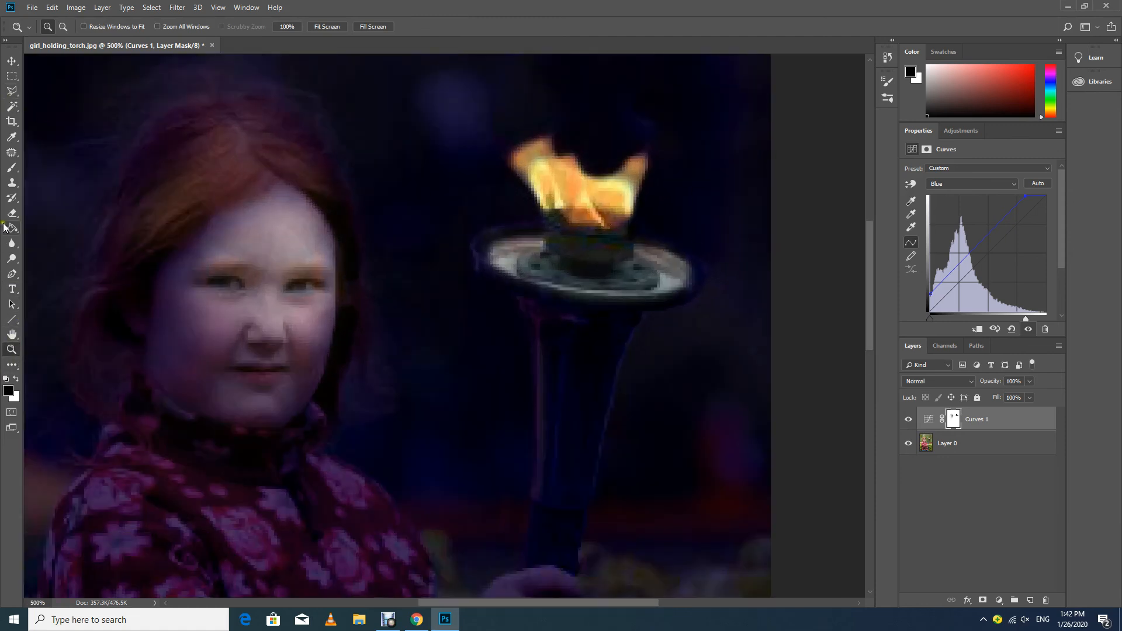
pyautogui.click(12, 169)
pyautogui.click(16, 381)
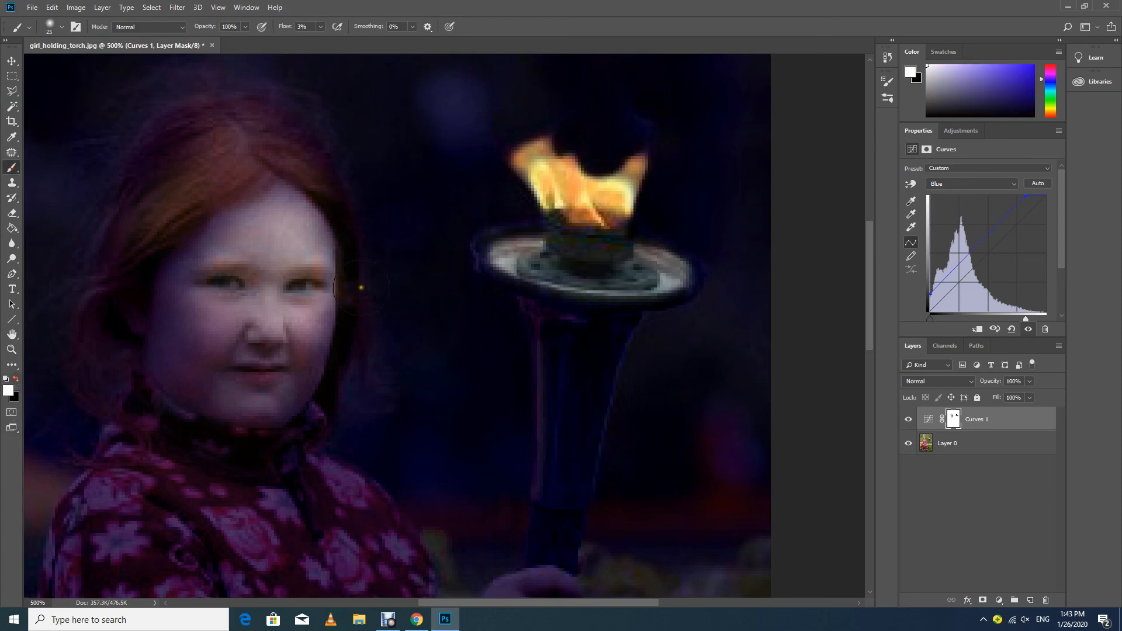
pyautogui.press('[')
pyautogui.press('[')
pyautogui.moveTo(631, 260)
pyautogui.mouseDown()
pyautogui.moveTo(671, 255)
pyautogui.moveTo(602, 270)
pyautogui.moveTo(637, 255)
pyautogui.moveTo(590, 259)
pyautogui.moveTo(617, 259)
pyautogui.moveTo(627, 251)
pyautogui.moveTo(594, 260)
pyautogui.moveTo(646, 241)
pyautogui.moveTo(644, 265)
pyautogui.moveTo(678, 264)
pyautogui.moveTo(649, 266)
pyautogui.mouseUp()
pyautogui.hotkey('ctrl', '0')
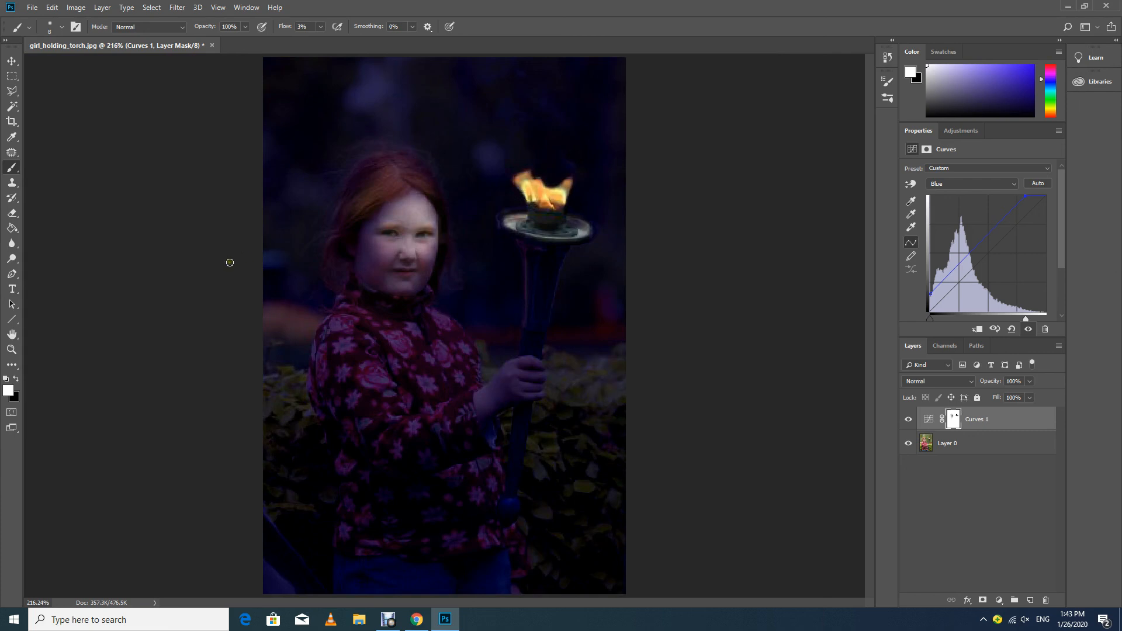
# - Save a JPEG copy of the night image to the Desktop
pyautogui.click(32, 8)
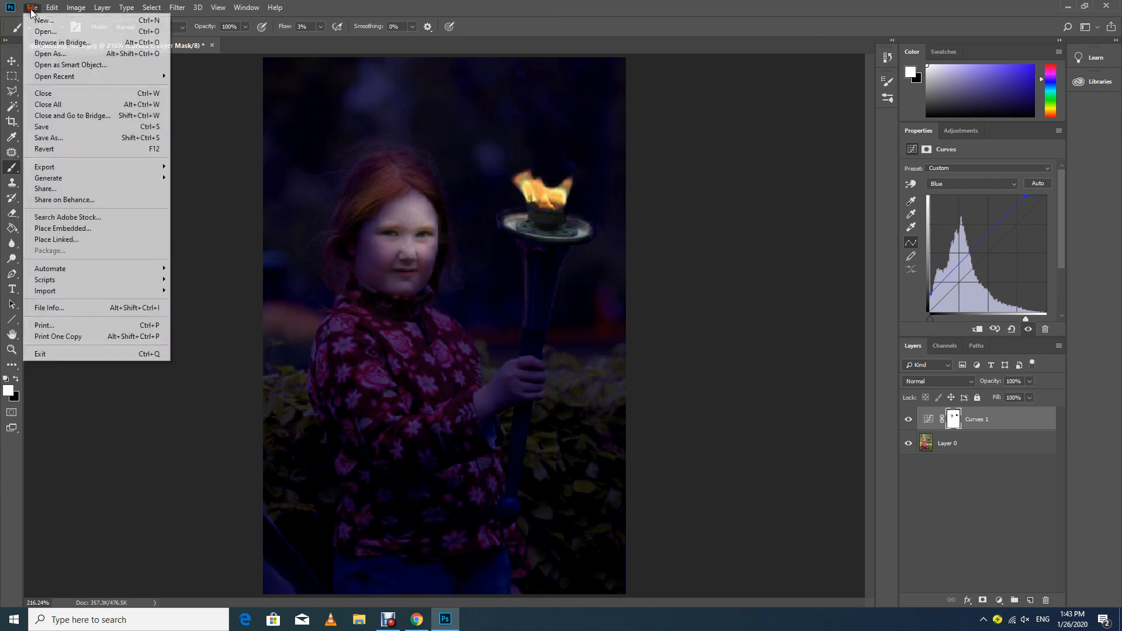
pyautogui.click(60, 144)
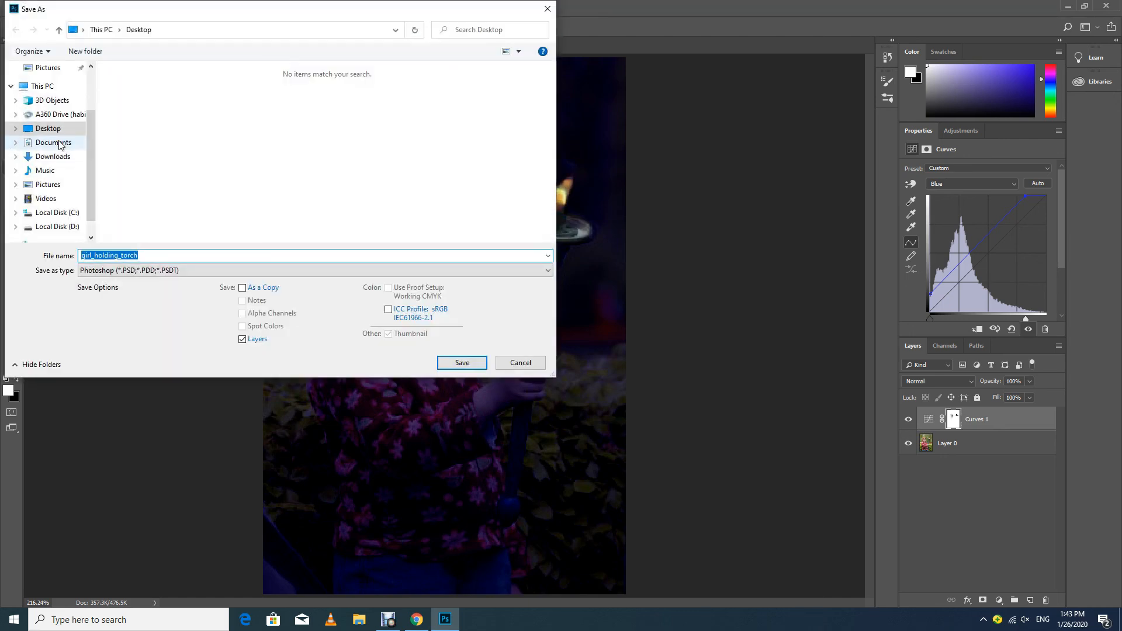
pyautogui.click(146, 270)
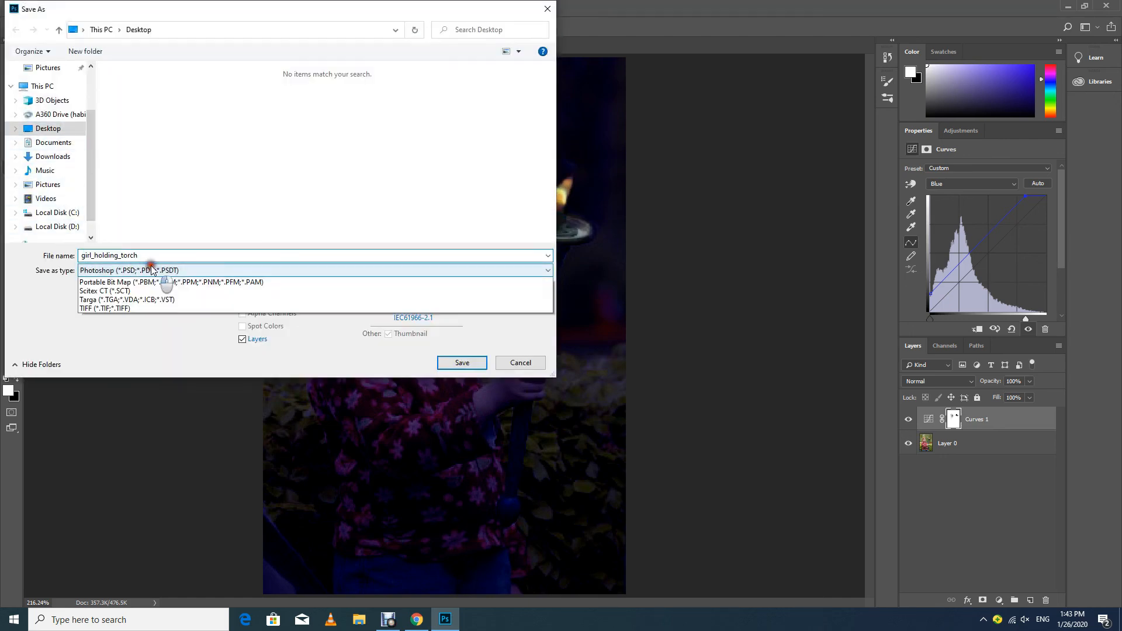
pyautogui.click(138, 361)
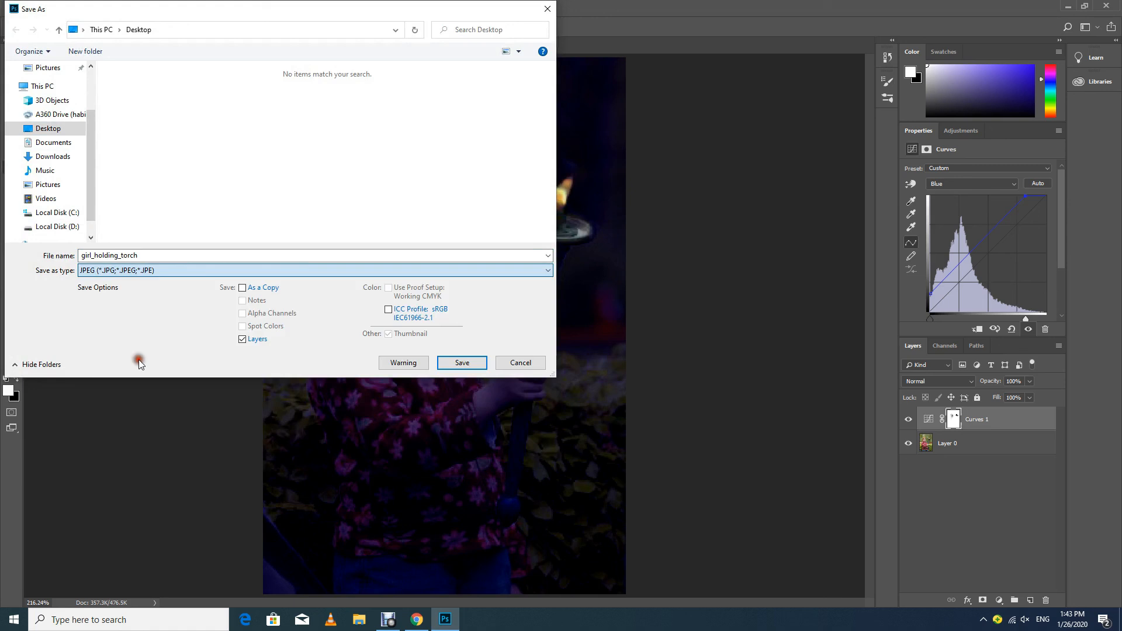
pyautogui.doubleClick(155, 255)
pyautogui.click(156, 255)
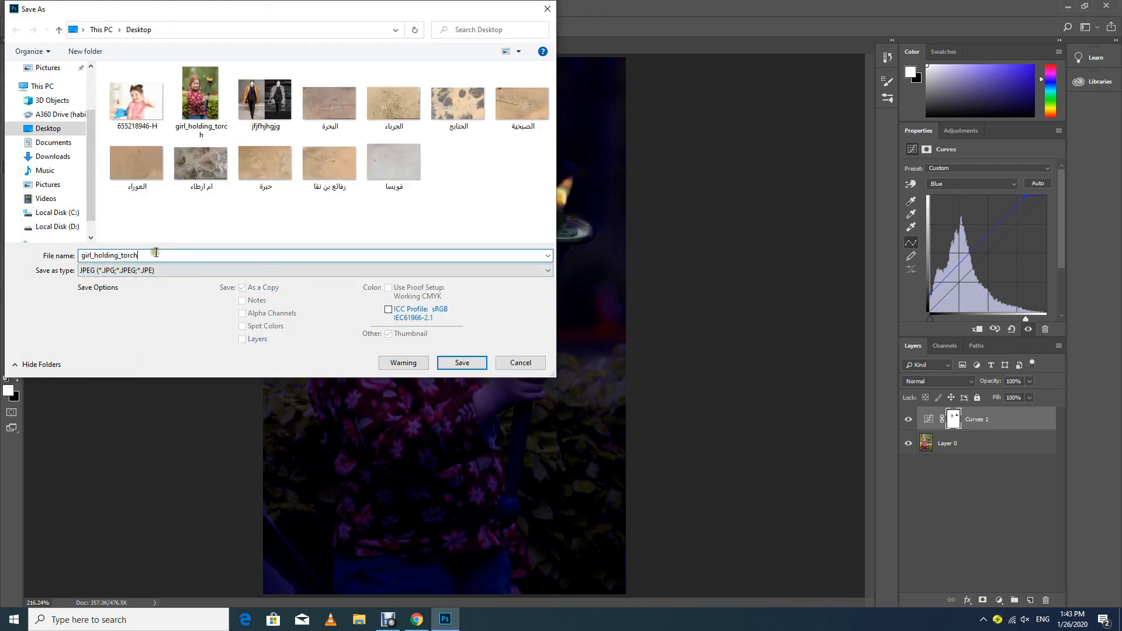
pyautogui.click(462, 362)
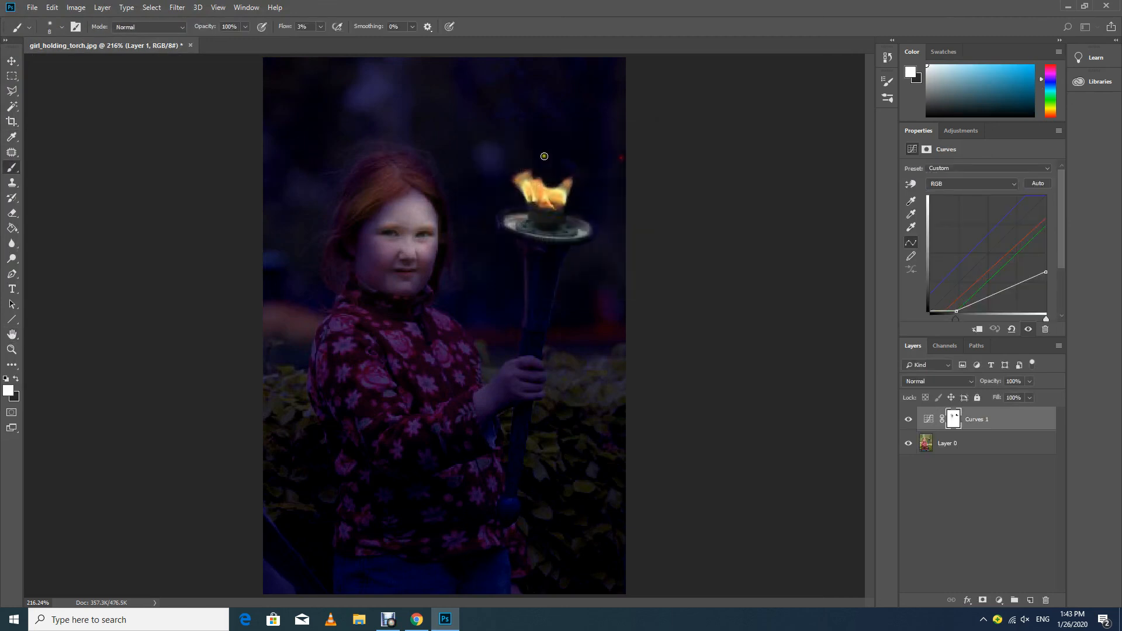